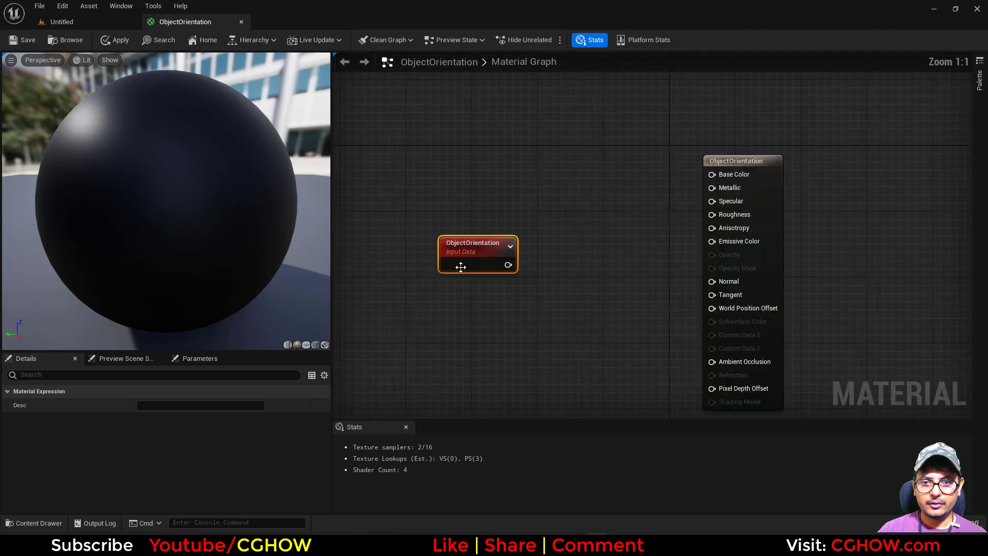
Step: Switch the preview mesh to a cube and move the ObjectOrientation node farther from the material output node
drag(461, 267, 436, 267)
click(315, 344)
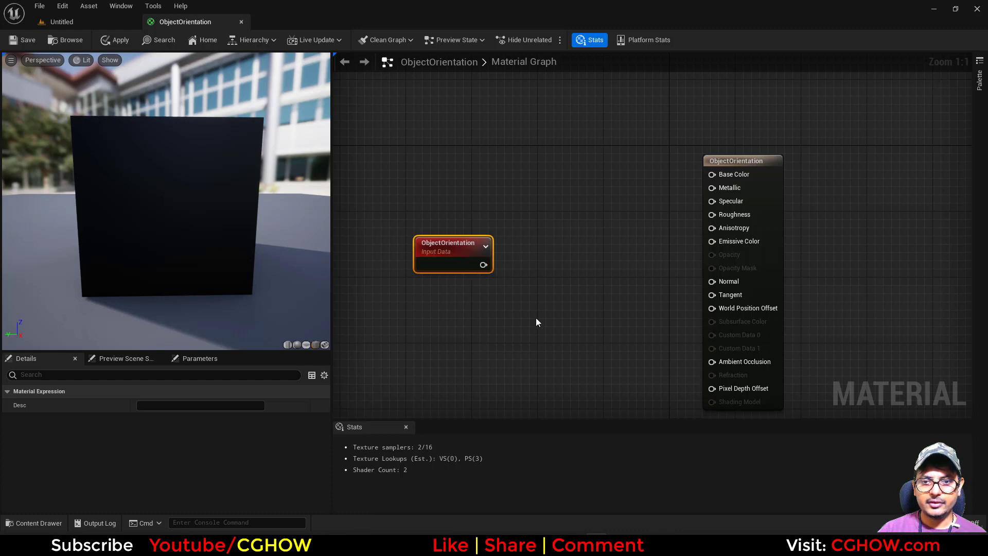
right_drag(536, 322, 628, 249)
drag(554, 204, 498, 206)
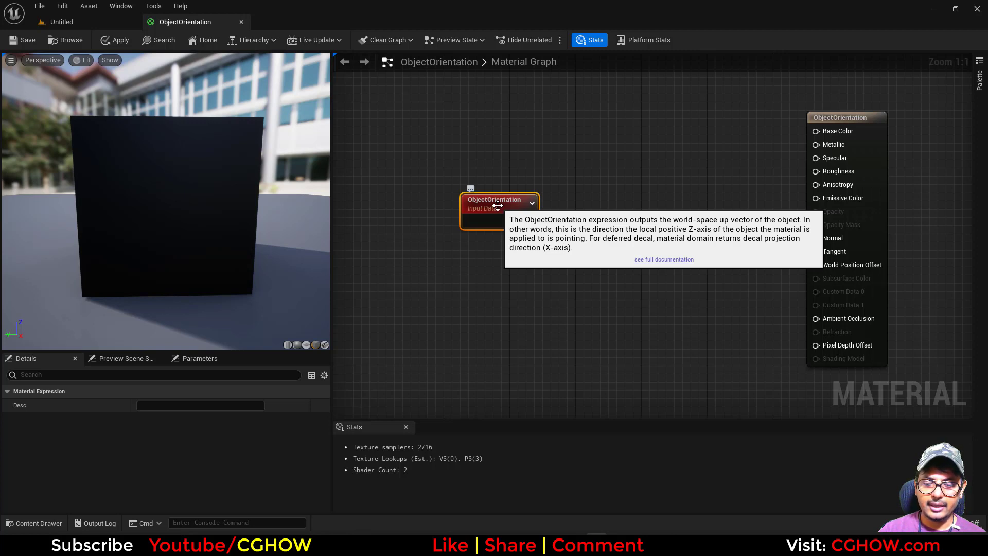
mouse_move(93, 207)
mouse_down()
mouse_move(195, 207)
mouse_move(93, 207)
mouse_up()
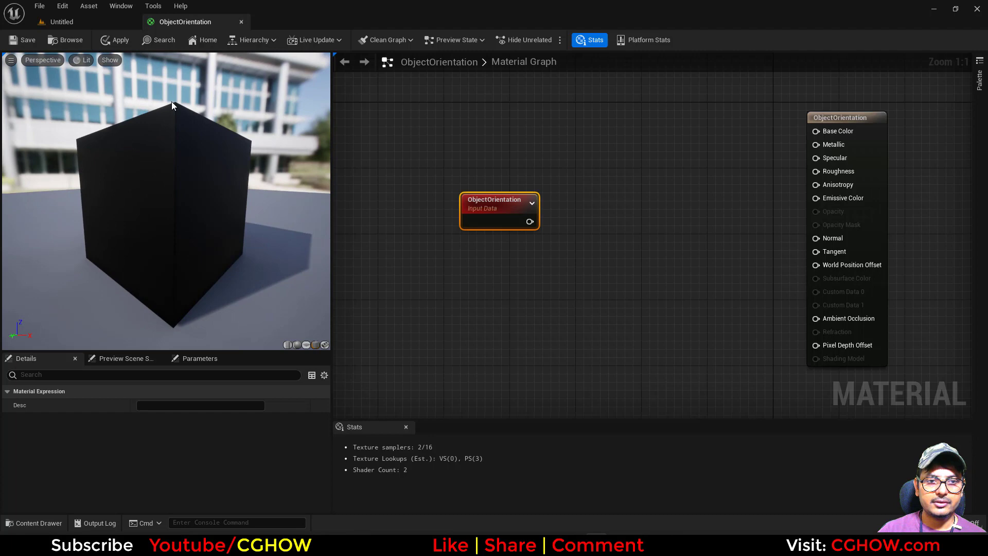
drag(171, 101, 162, 255)
drag(200, 152, 252, 157)
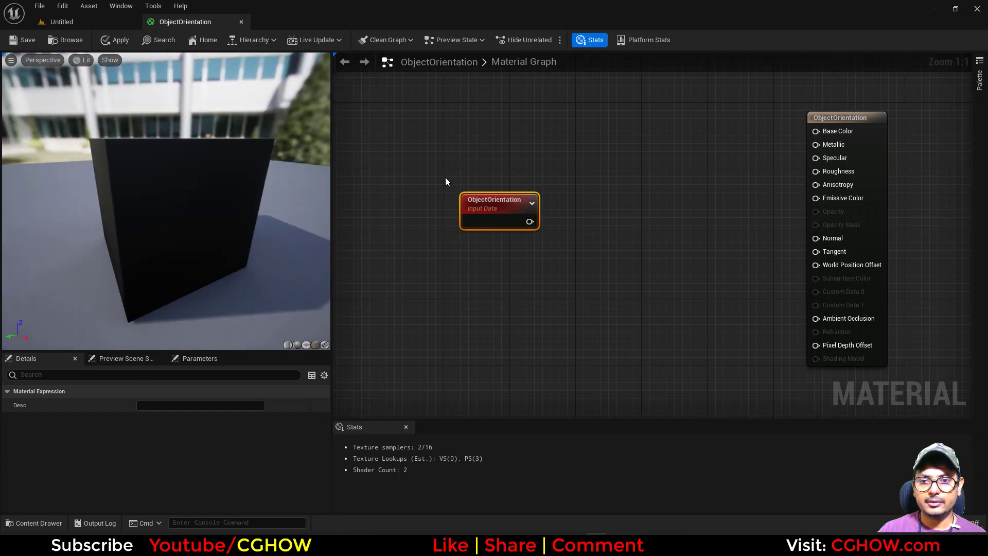
Step: Add a DebugFloat3Values node, feed ObjectOrientation into its Vector3 input, preview it, and connect ColorCodedOutput to Emissive Color
right_click(565, 182)
text(debug)
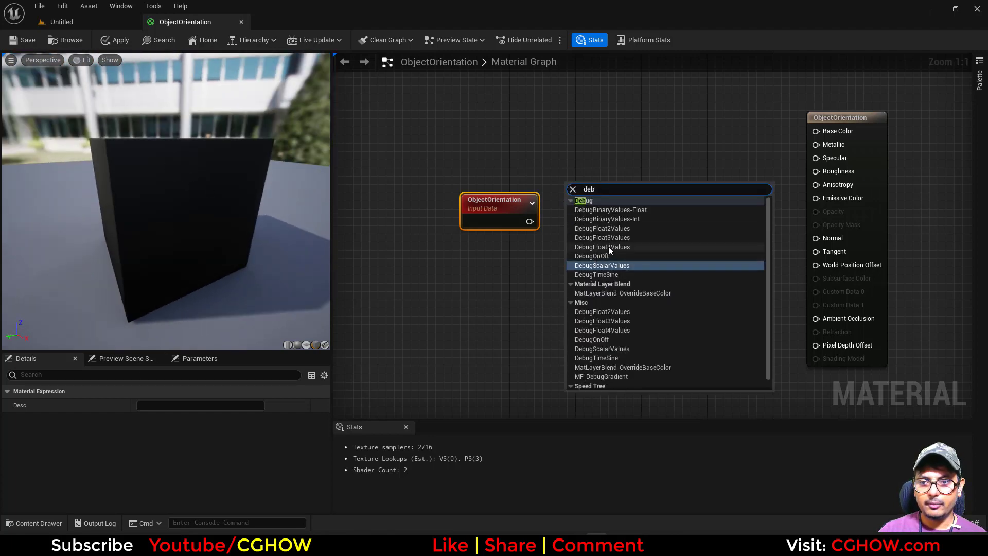
click(608, 246)
drag(530, 221, 580, 200)
key(space)
drag(791, 218, 817, 200)
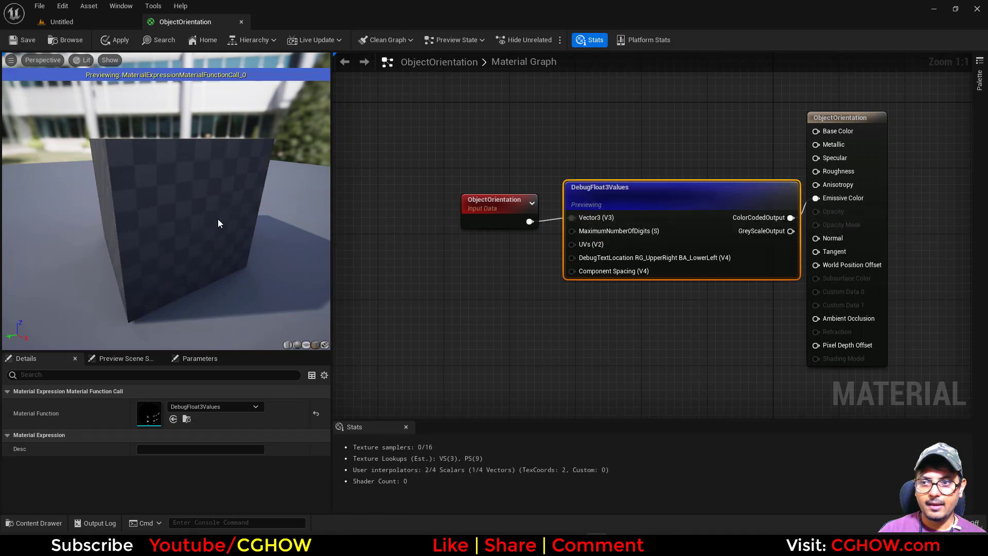
Step: Move the ObjectOrientation and DebugFloat3Values nodes together away from the material output node and save the material
drag(98, 220, 82, 222)
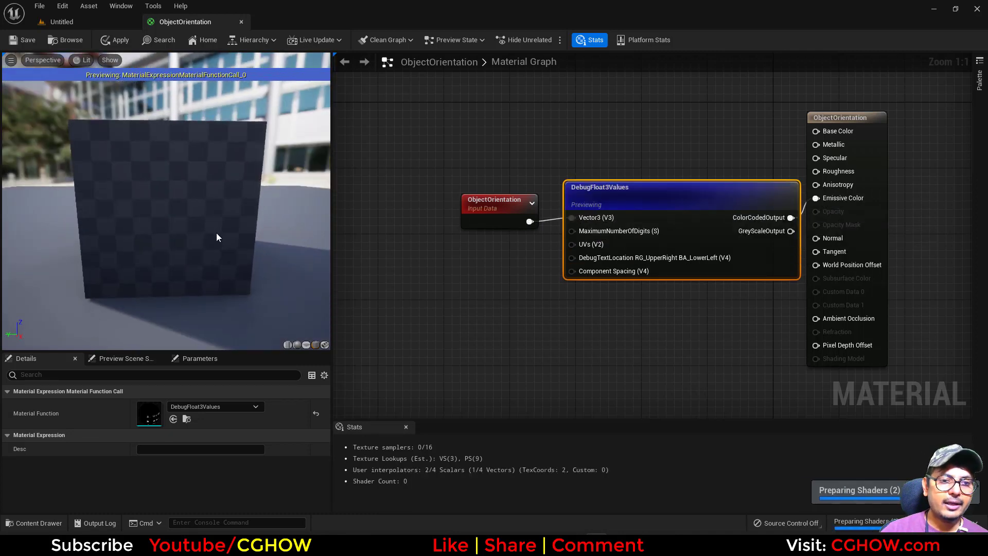
drag(175, 236, 192, 311)
drag(182, 133, 199, 288)
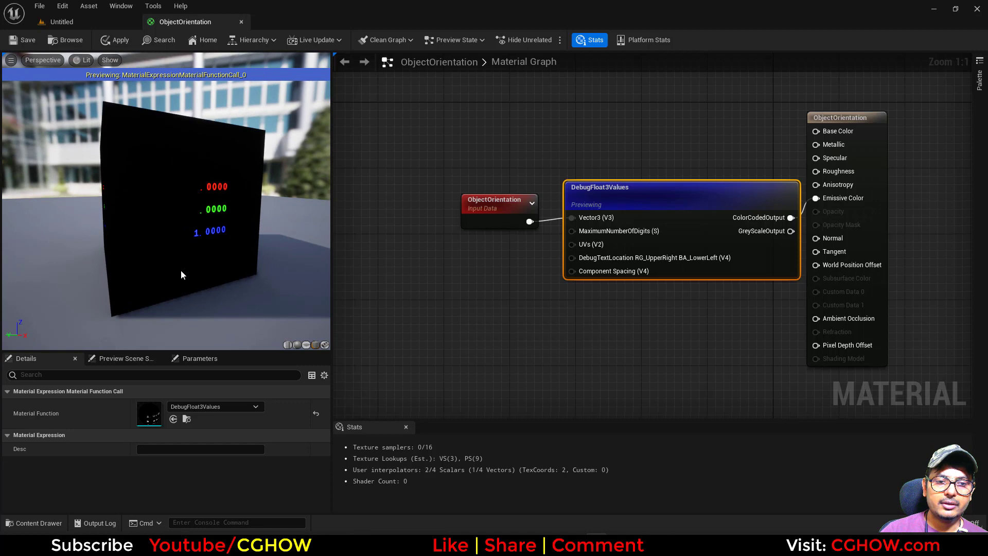
drag(185, 227, 169, 267)
right_drag(513, 243, 455, 237)
drag(443, 153, 587, 250)
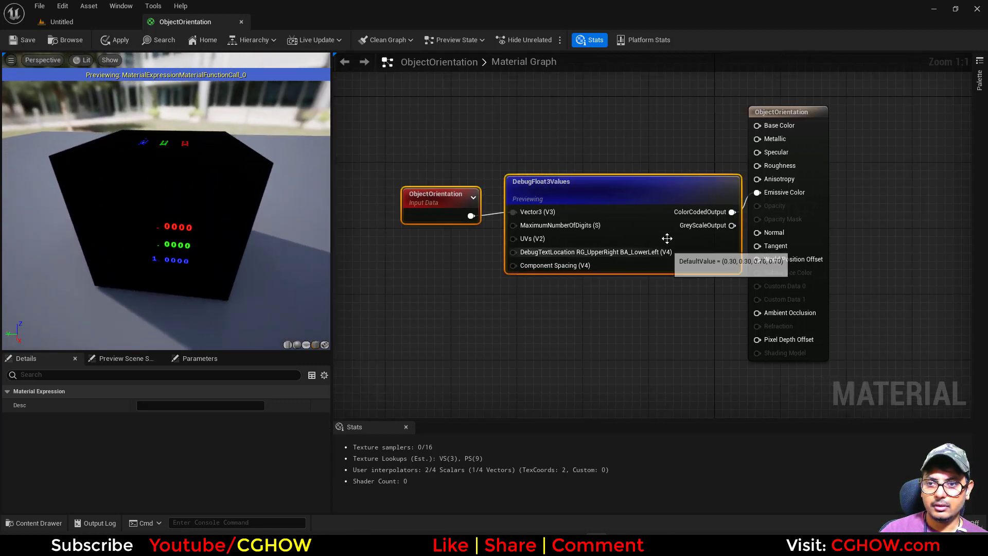
drag(664, 230, 610, 210)
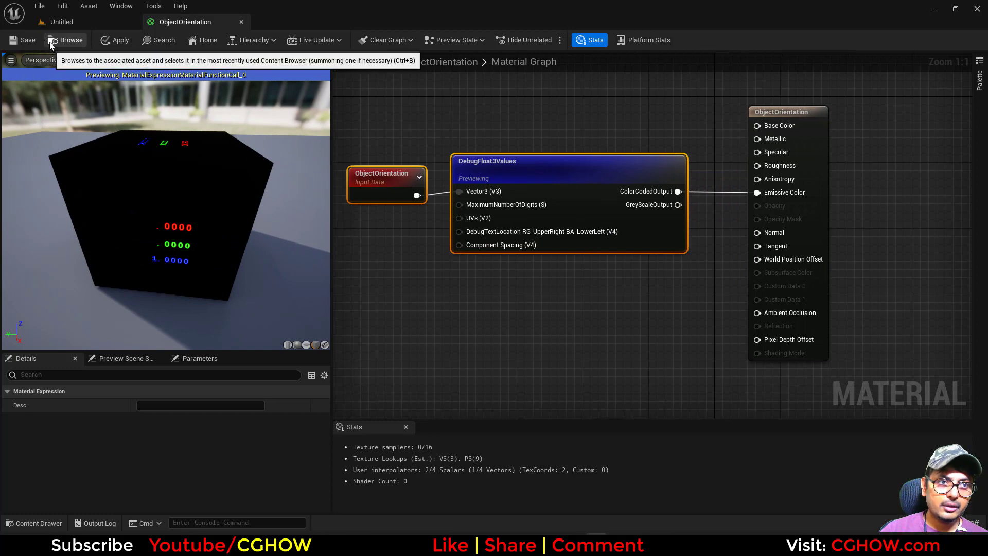
click(23, 40)
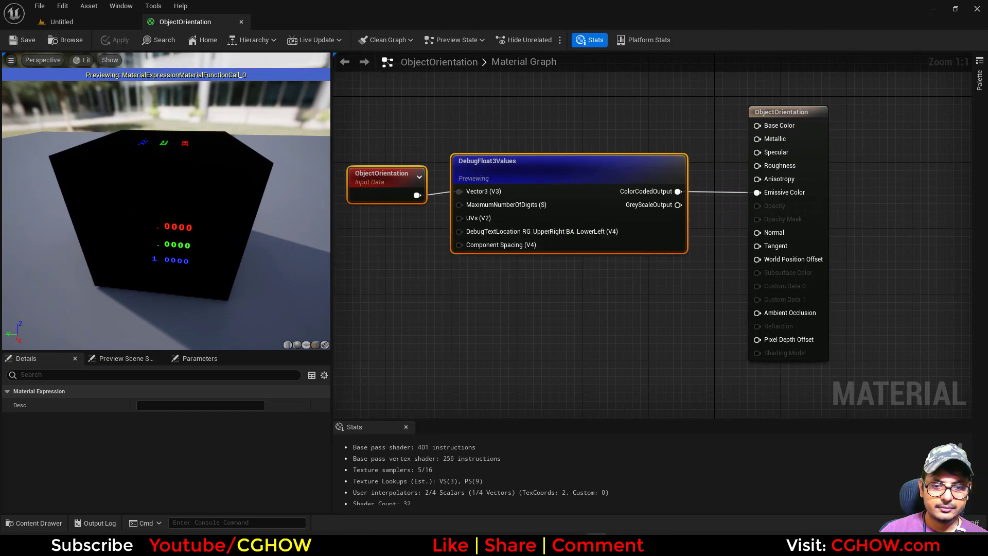
Step: Locate the material in the Content Browser, add a cube to the level, and raise it to a Z location of about 80
click(70, 39)
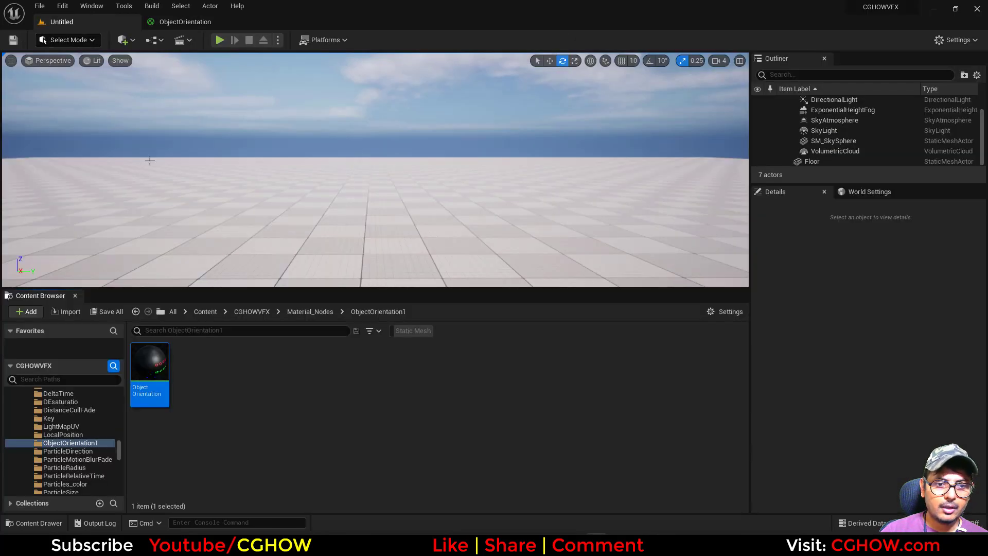
click(122, 39)
mouse_move(180, 149)
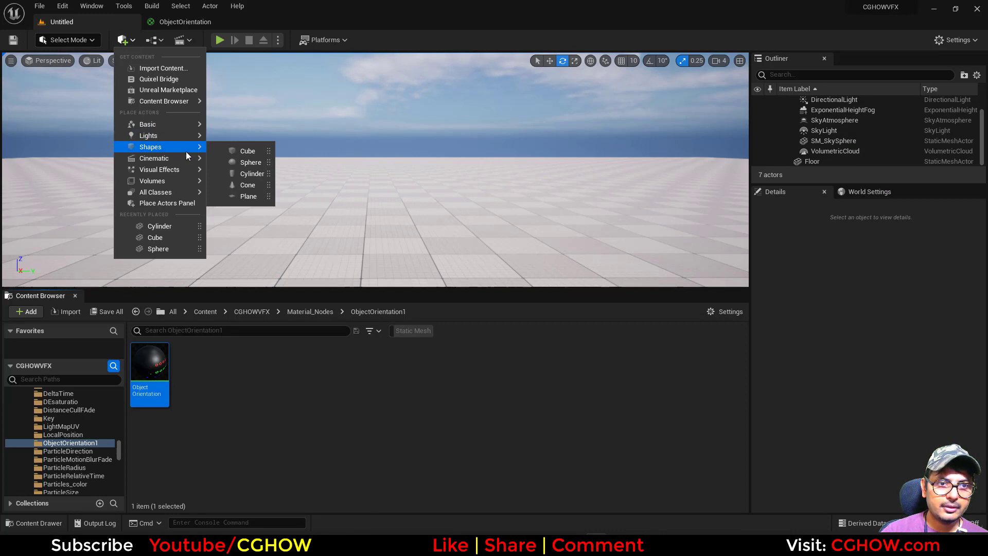
click(247, 151)
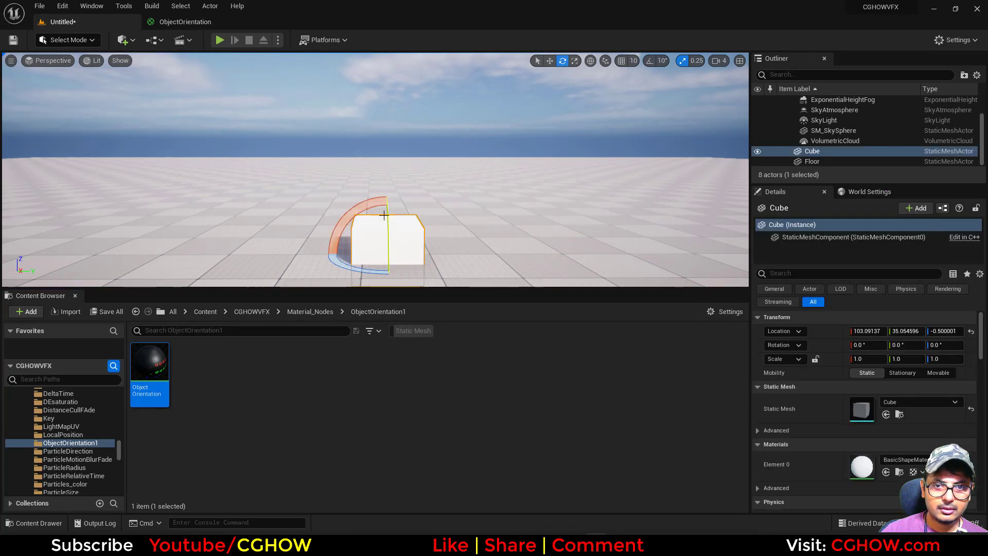
key(w)
drag(385, 215, 387, 170)
Step: Apply the ObjectOrientation material to the cube in the level
drag(150, 363, 375, 205)
scroll(260, 196, up, 7)
middle_drag(273, 192, 286, 242)
scroll(273, 192, up, 2)
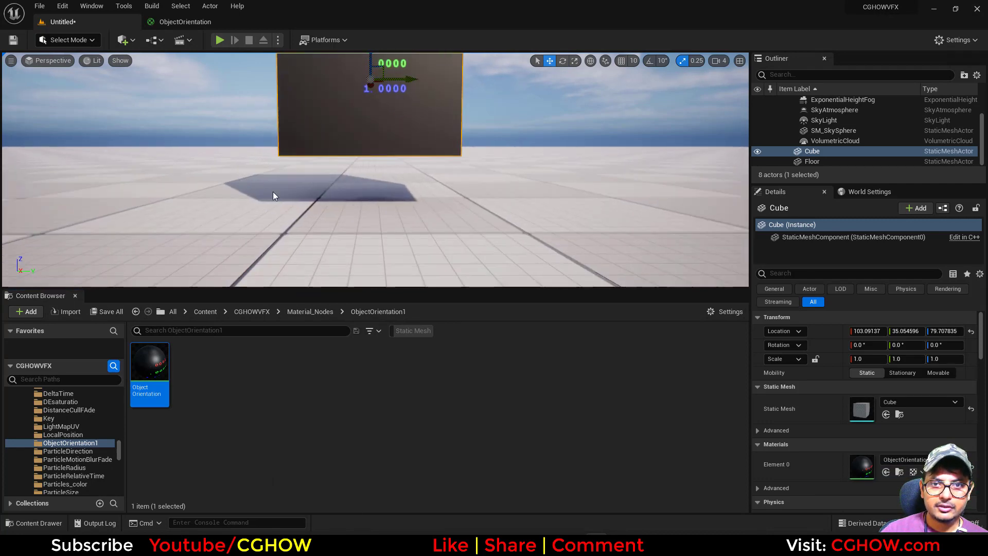
middle_drag(278, 193, 275, 150)
middle_drag(491, 252, 484, 245)
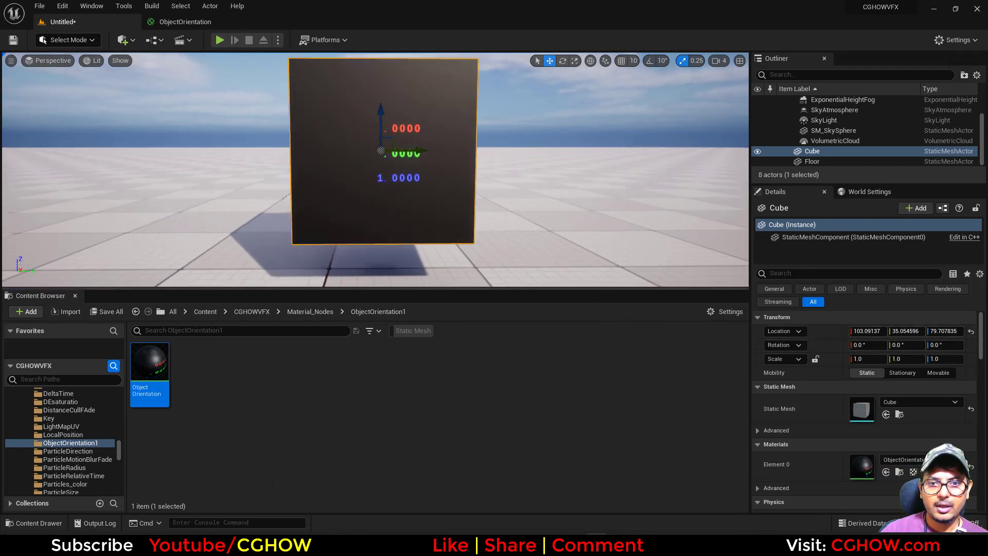
alt+drag(491, 247, 534, 230)
scroll(534, 233, down, 3)
mouse_move(532, 238)
middle_down()
mouse_move(577, 244)
mouse_move(524, 235)
middle_up()
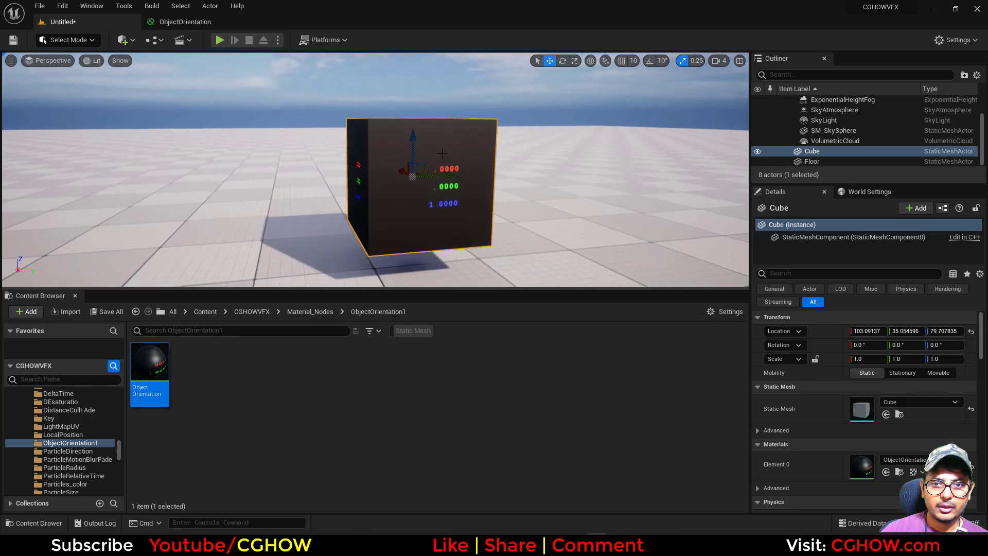
Step: Test-rotate the cube about -3.3° around Y and about -32° around X, resetting its rotation after each
key(e)
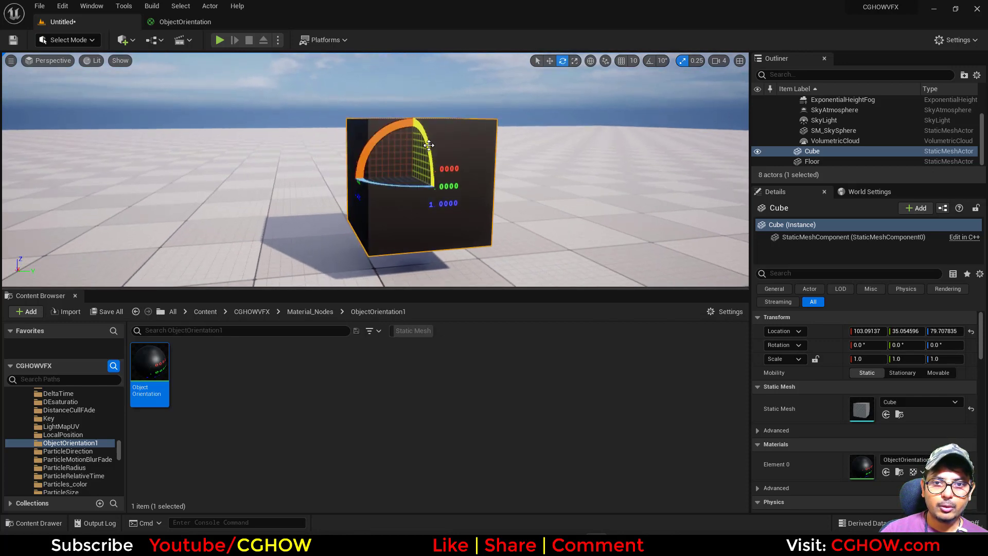
drag(432, 153, 474, 162)
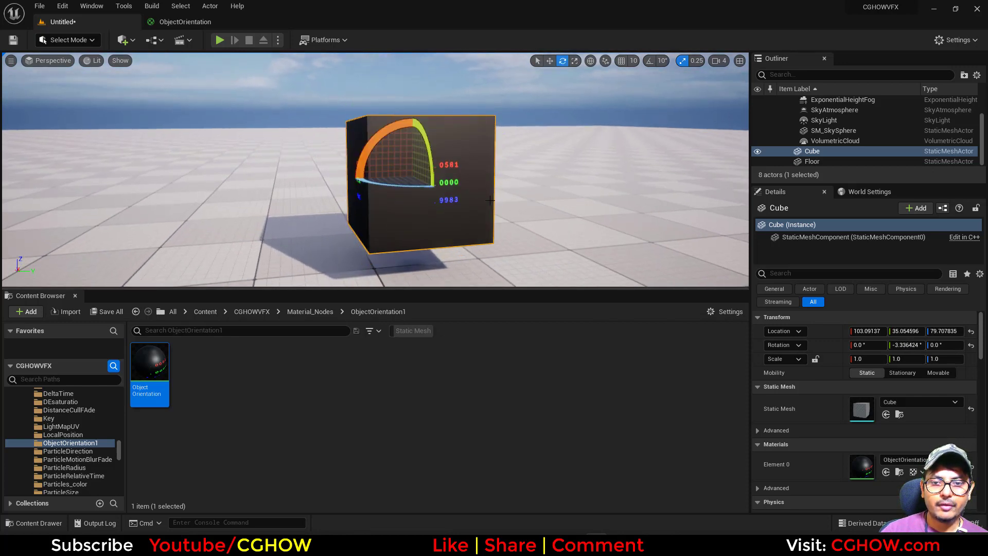
click(972, 344)
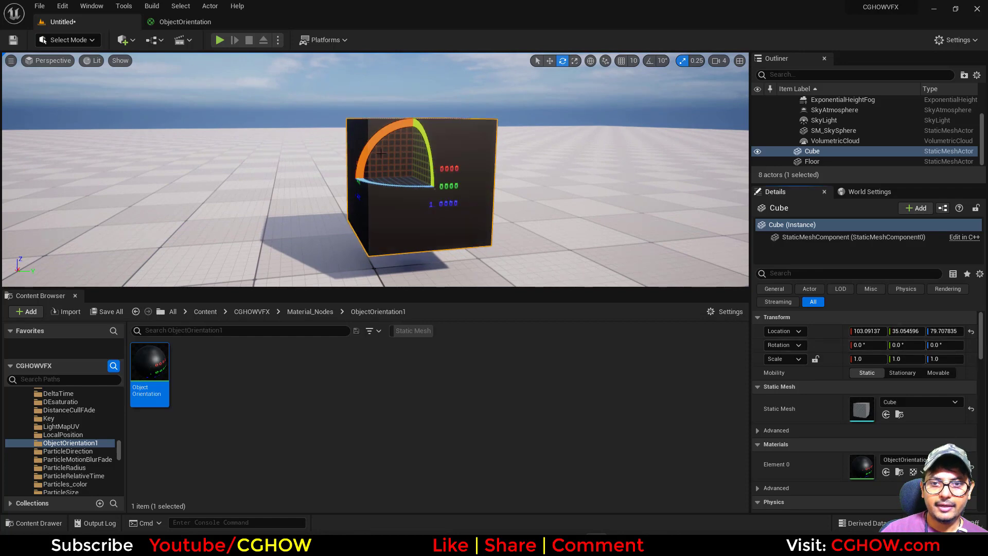
drag(381, 153, 384, 109)
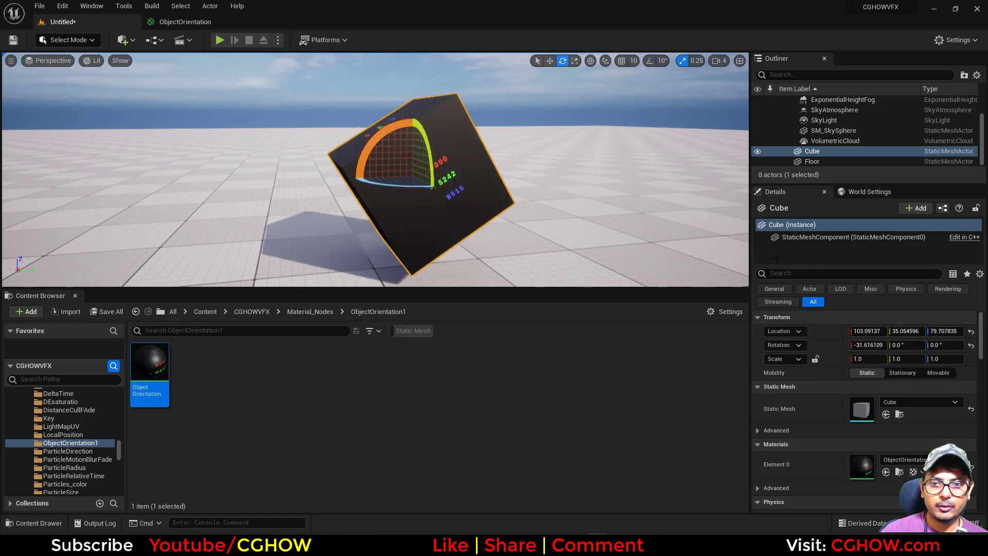
click(971, 345)
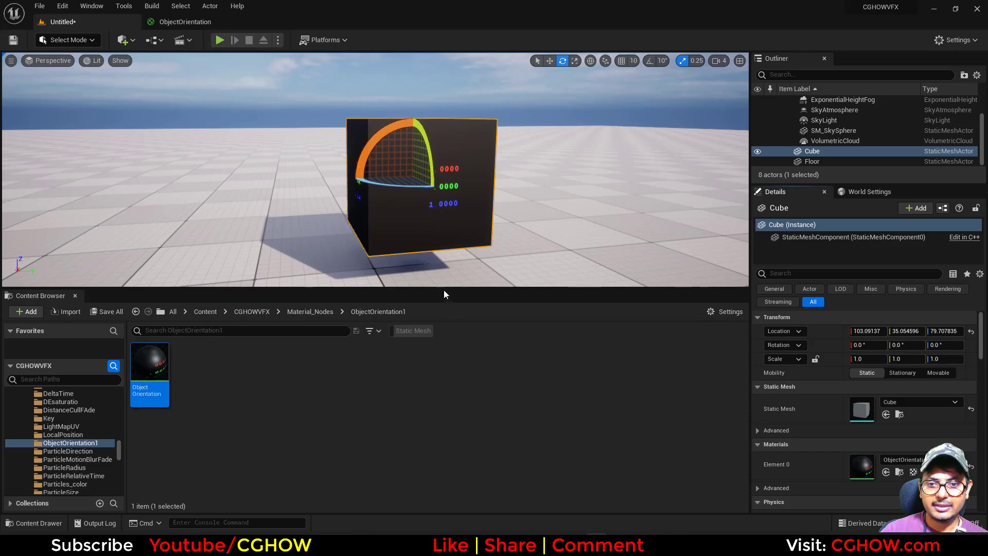
Step: Enlarge the level viewport and check the ObjectOrientation material graph before returning to the level
drag(444, 290, 444, 348)
click(175, 21)
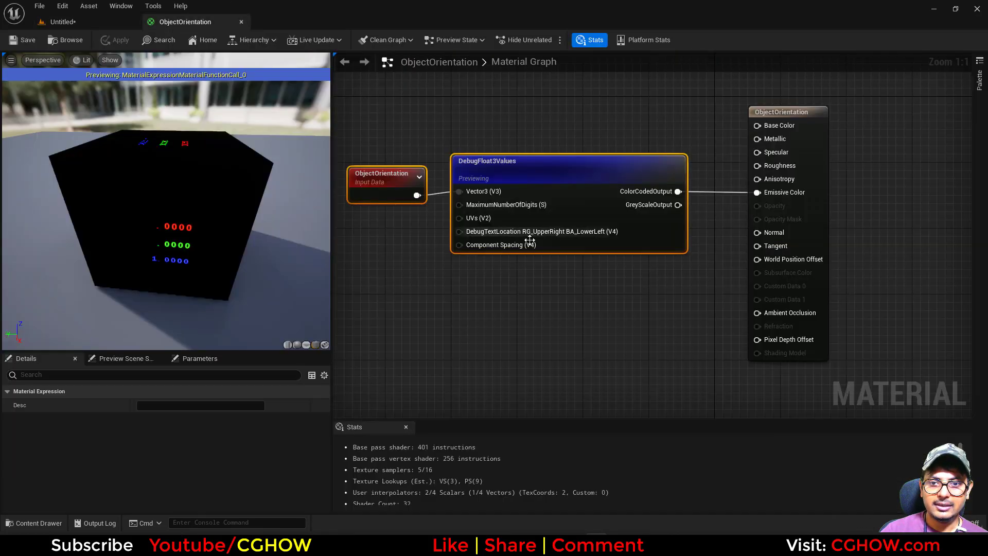
click(113, 23)
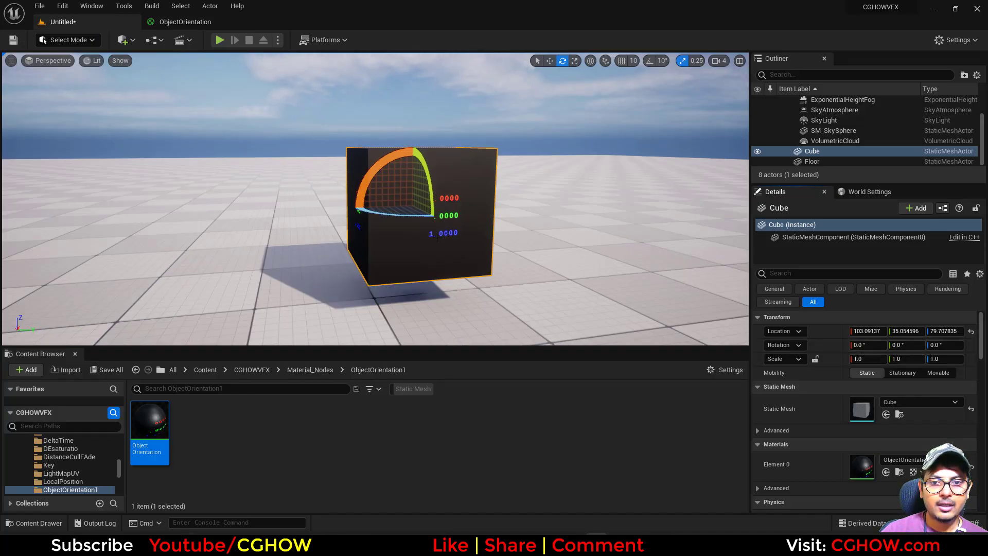
Step: Try rotating the cube about -2° around Y and undo the rotation
scroll(432, 229, up, 3)
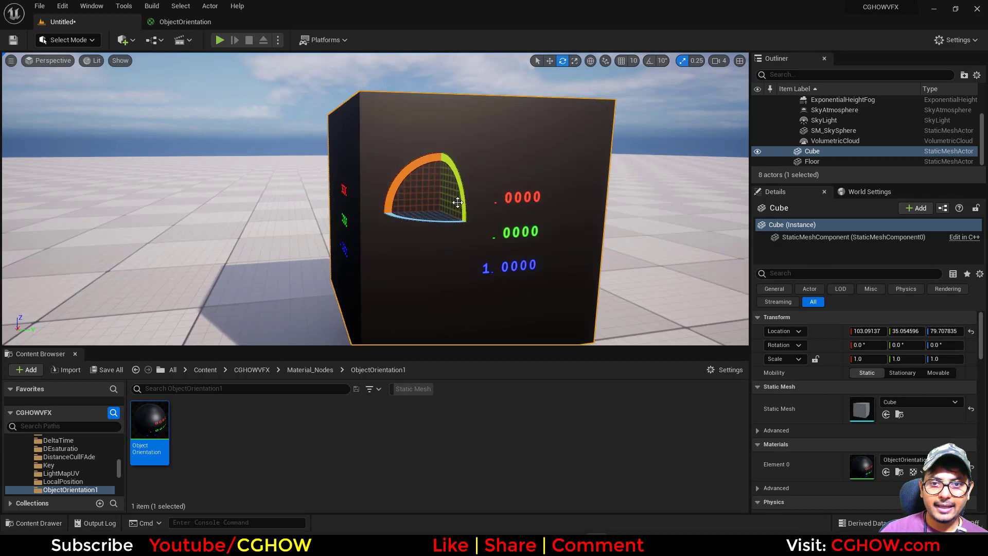
key(w)
scroll(475, 236, down, 4)
alt+drag(479, 244, 548, 132)
key(e)
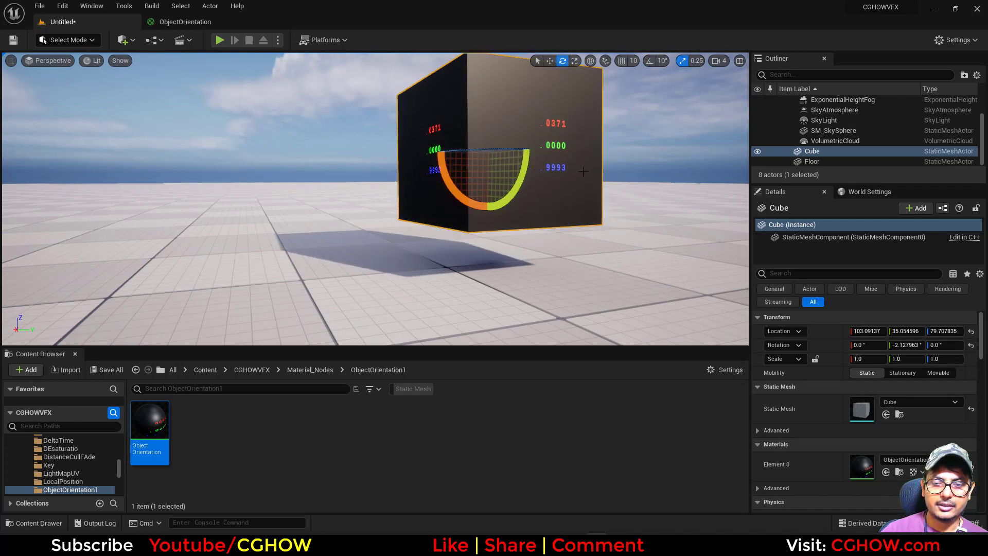
key(ctrl+z)
alt+drag(583, 172, 569, 208)
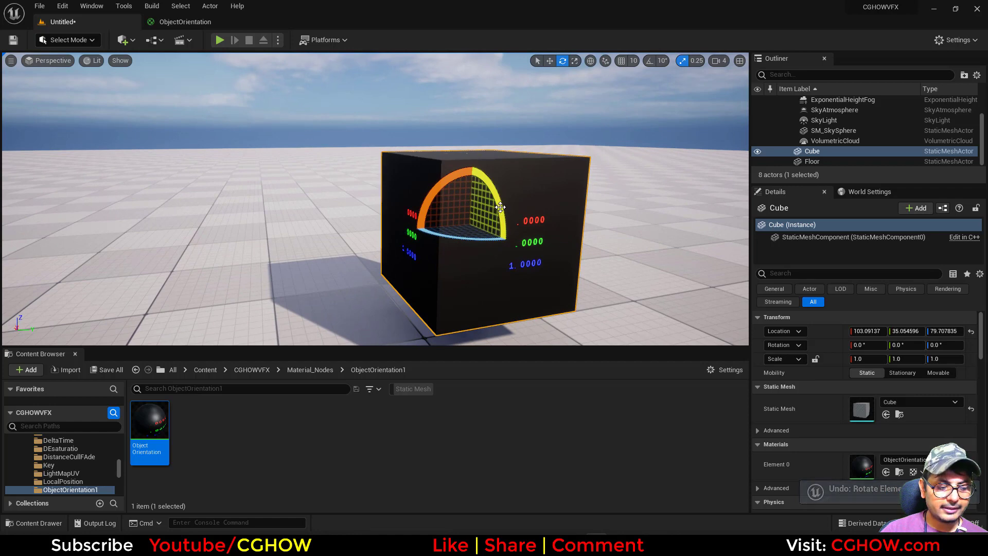
Step: Test-rotate the cube about -25° around X and reset its rotation to default
key(w)
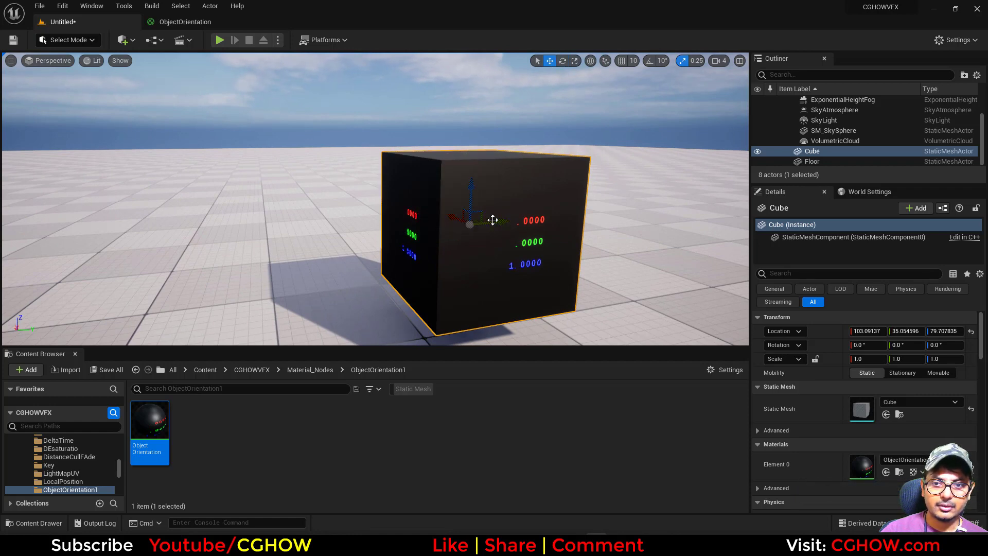
key(e)
drag(473, 170, 448, 182)
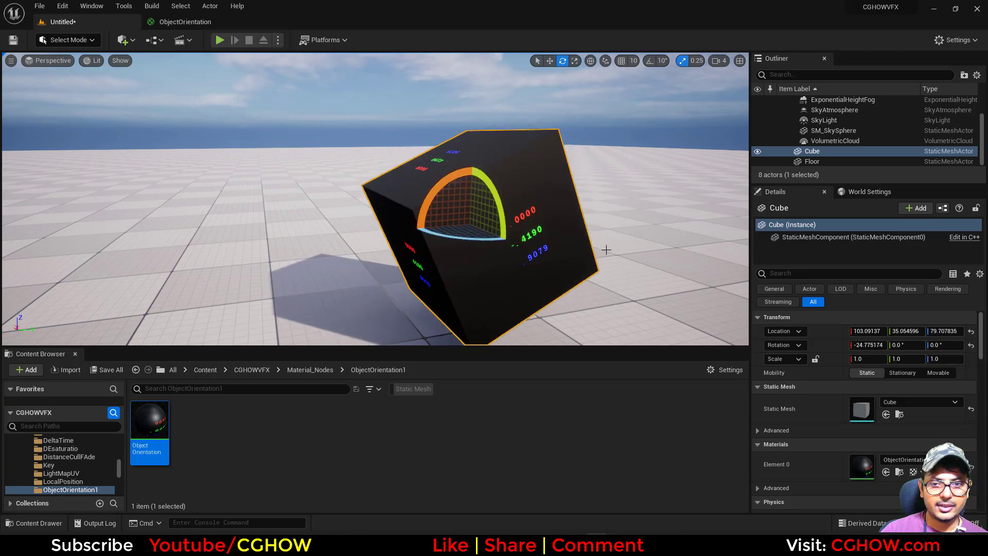
click(971, 345)
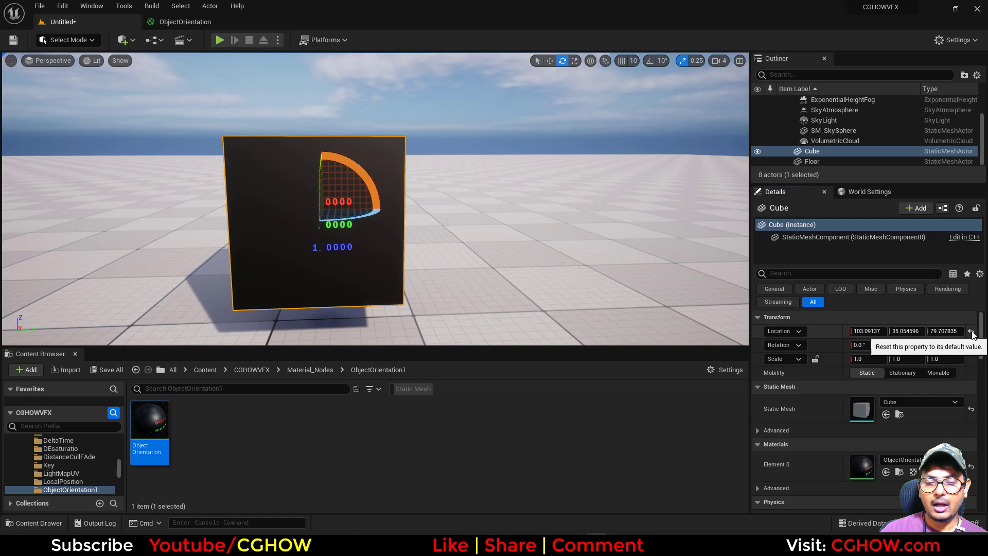
Step: Reset the cube's location to the world origin and focus the viewport on it
click(972, 332)
key(f)
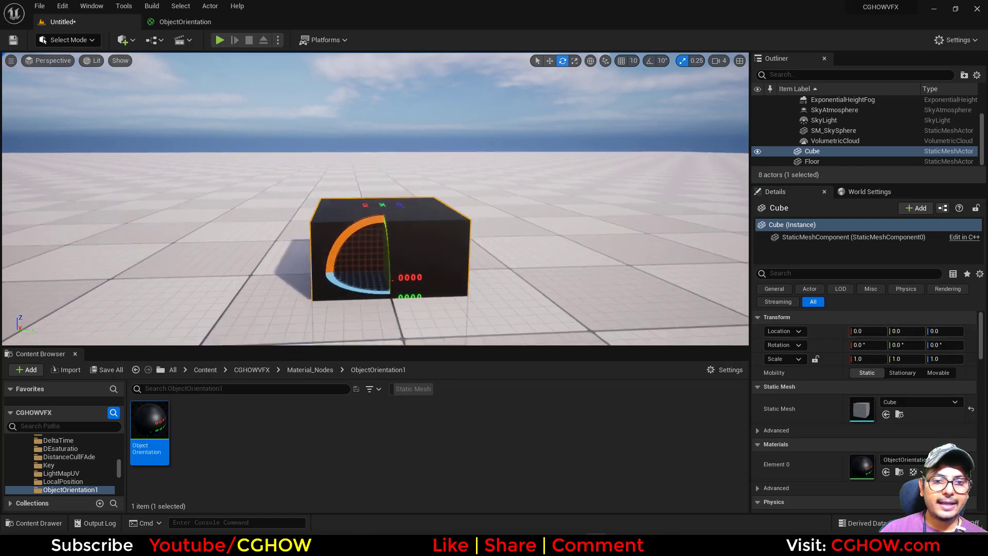
key(w)
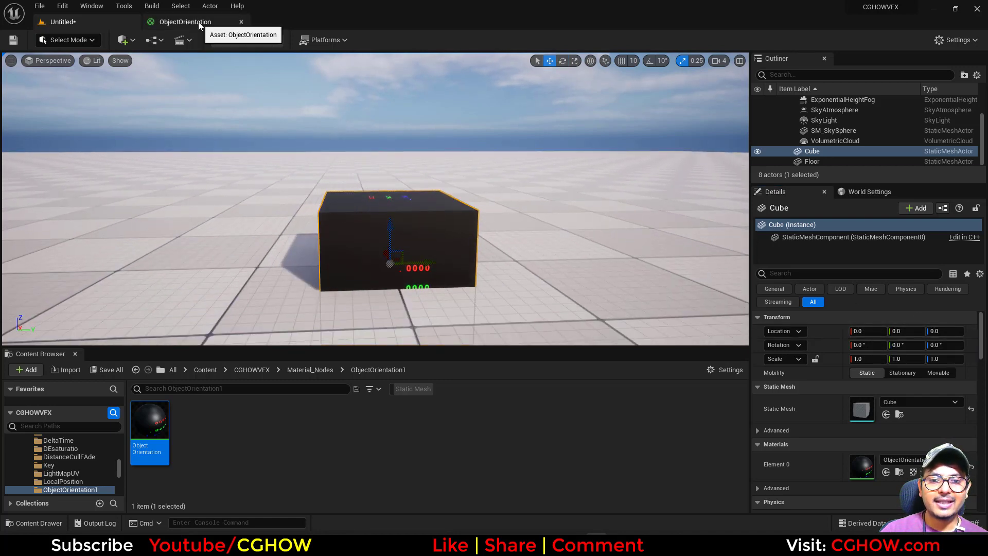
Step: Add a component mask to the ObjectOrientation material, feed it from the ObjectOrientation node, and keep only the R channel
click(198, 21)
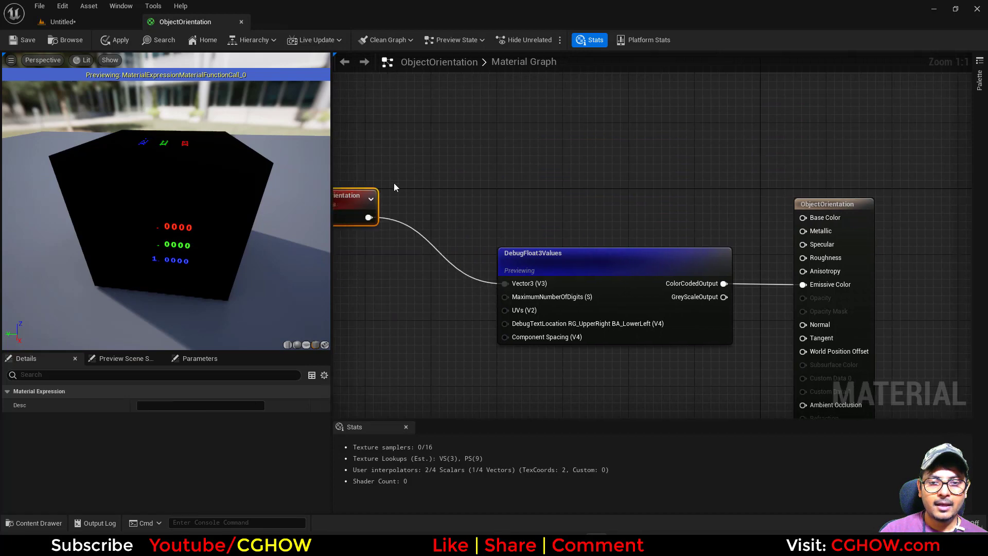
key(shift+c)
shift+click(461, 156)
drag(417, 219, 467, 182)
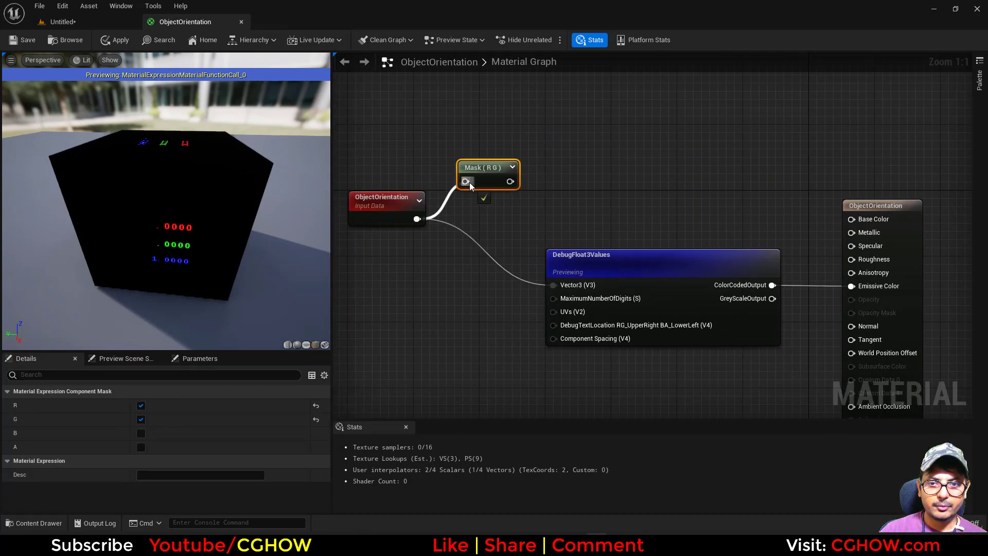
click(141, 419)
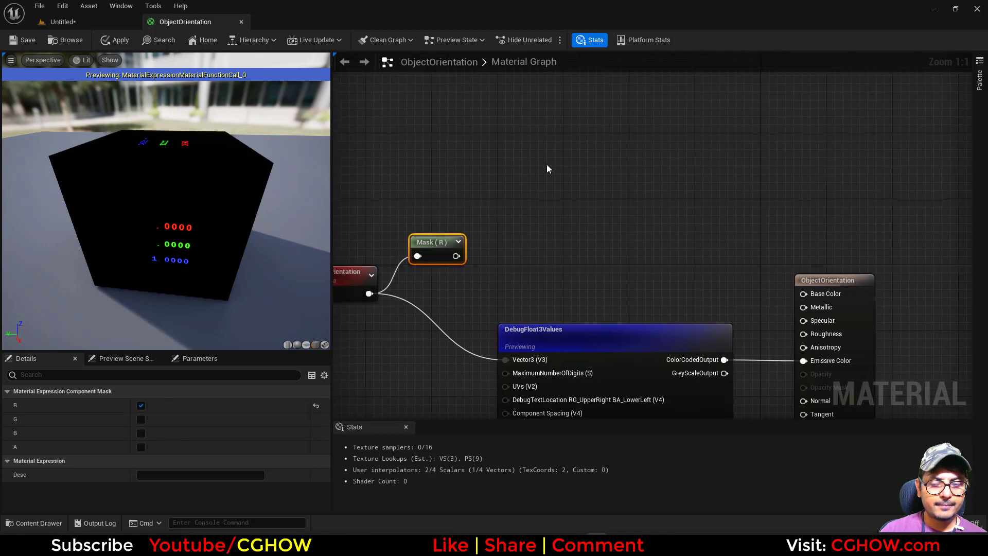
Step: Add a Lerp node, feed its Alpha from the R mask, connect its output to Emissive Color, and save the material
key(l)
click(547, 145)
drag(456, 256, 561, 194)
drag(601, 162, 804, 361)
right_drag(590, 274, 672, 263)
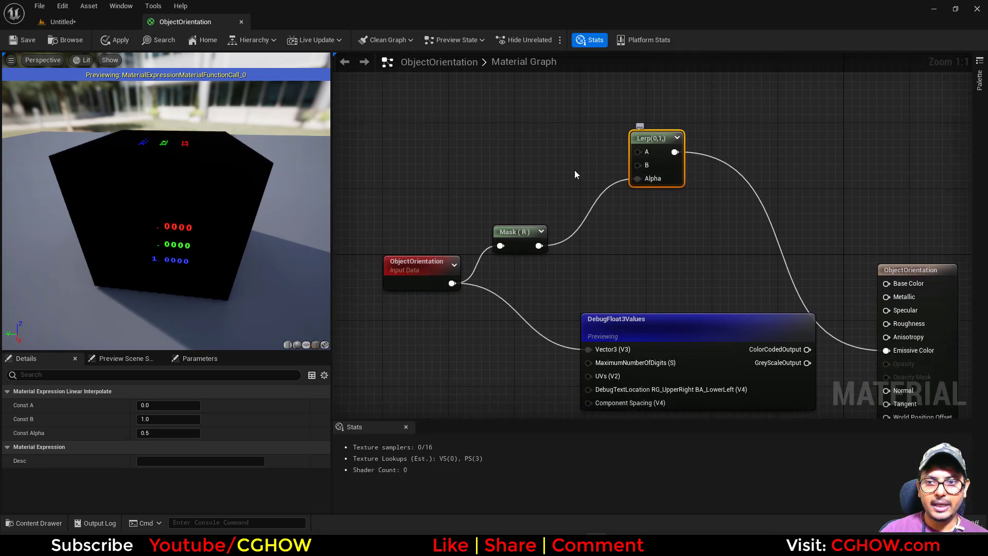
right_drag(478, 194, 445, 234)
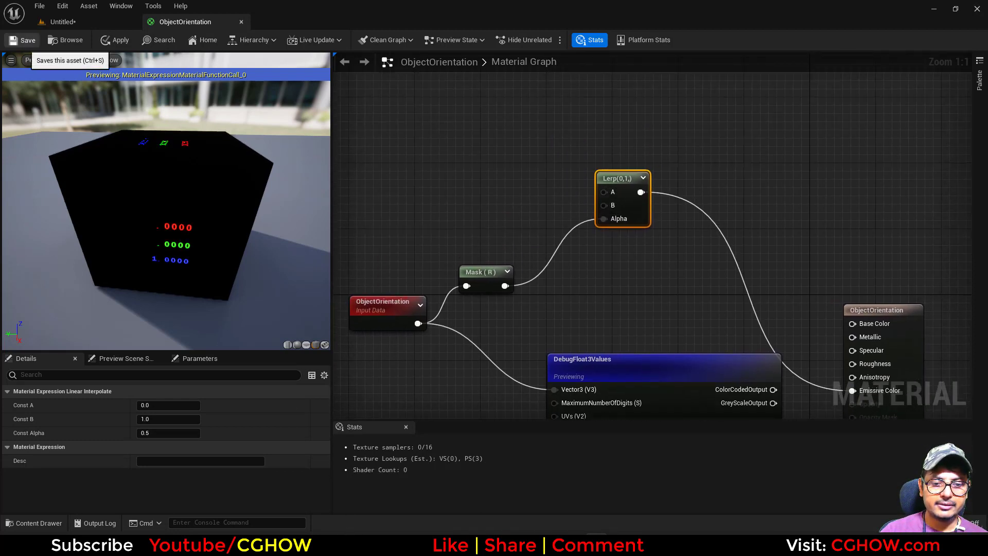
click(24, 40)
Step: Raise the cube in the level to a Z location of about 77.9
click(71, 40)
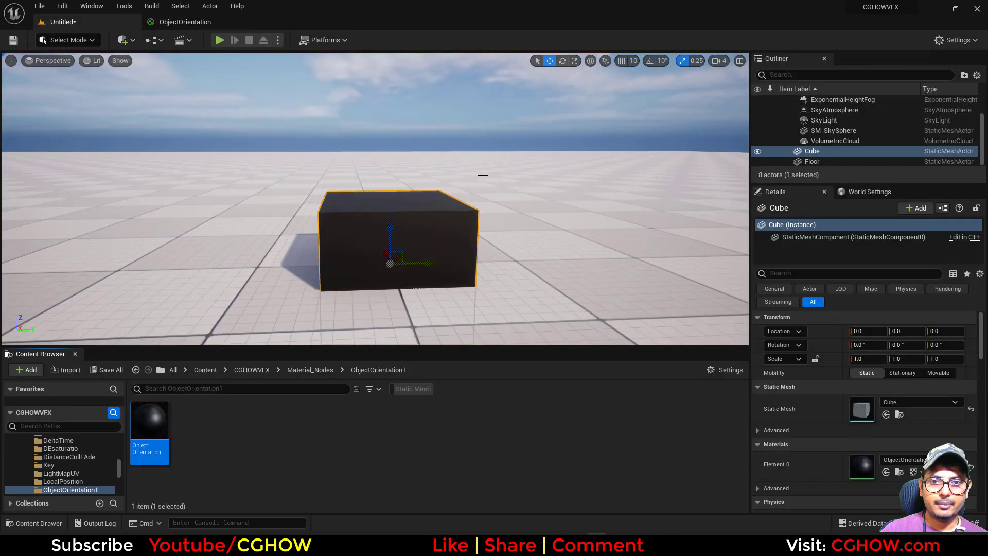
drag(390, 231, 391, 124)
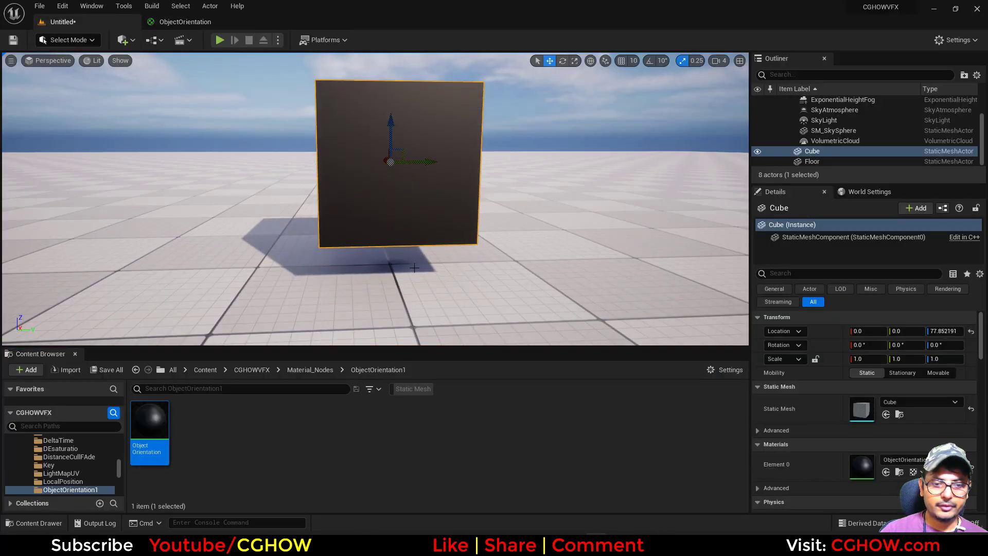
alt+drag(418, 266, 440, 274)
Step: Test-rotate the cube around its Y axis, ending at about 75°
key(e)
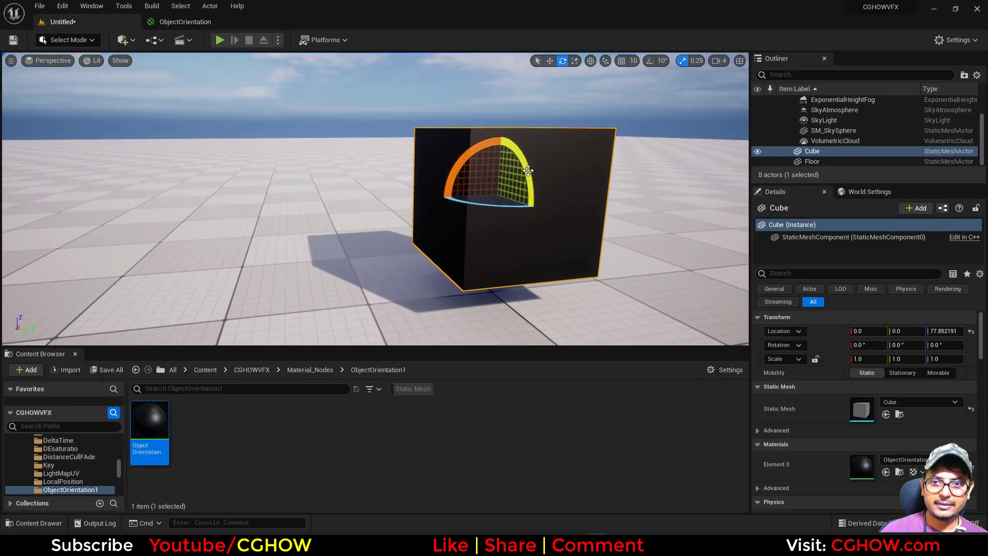
drag(521, 177, 502, 122)
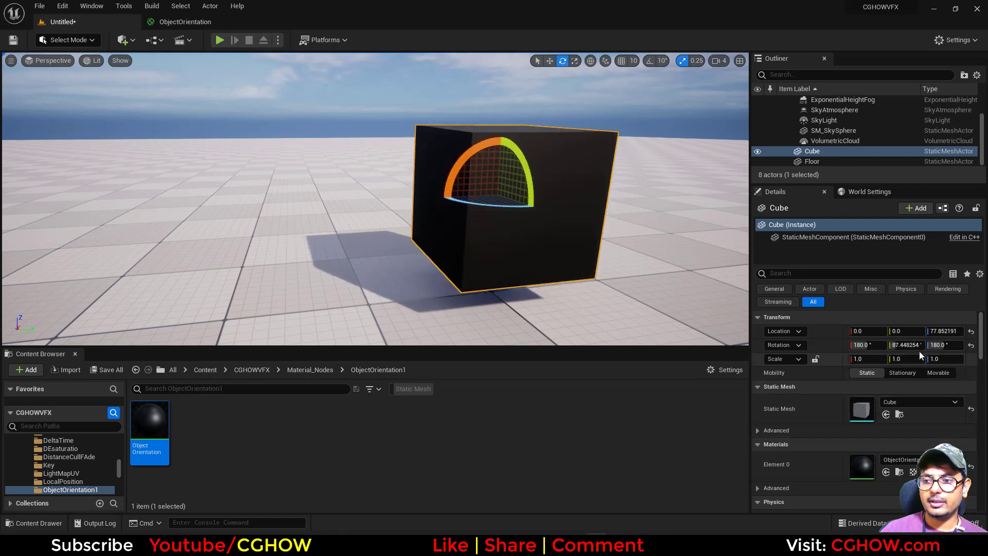
drag(530, 171, 465, 172)
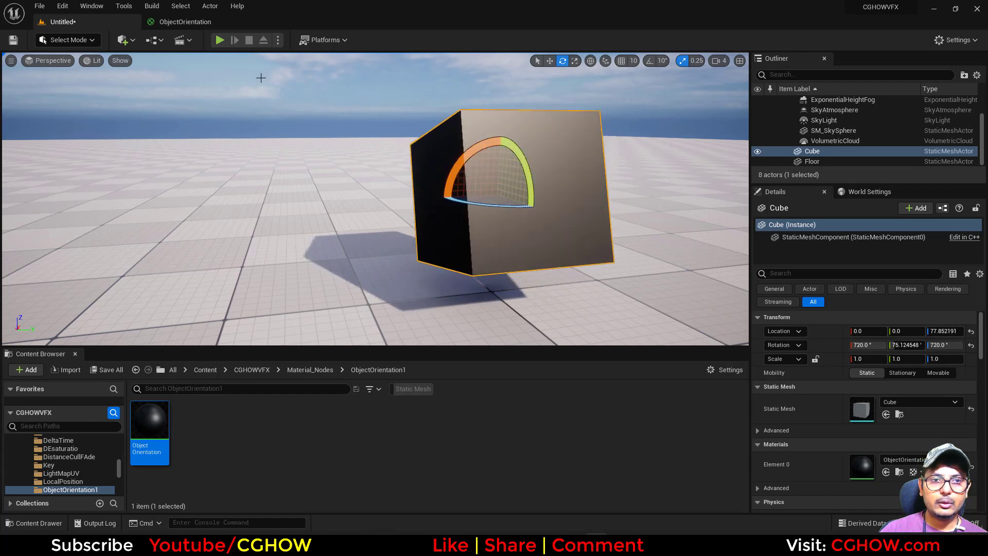
Step: Insert an Abs node between the R mask and the Lerp's Alpha in the ObjectOrientation material, and save it
click(202, 23)
right_drag(538, 263, 482, 253)
drag(453, 277, 547, 208)
text(ab)
click(495, 269)
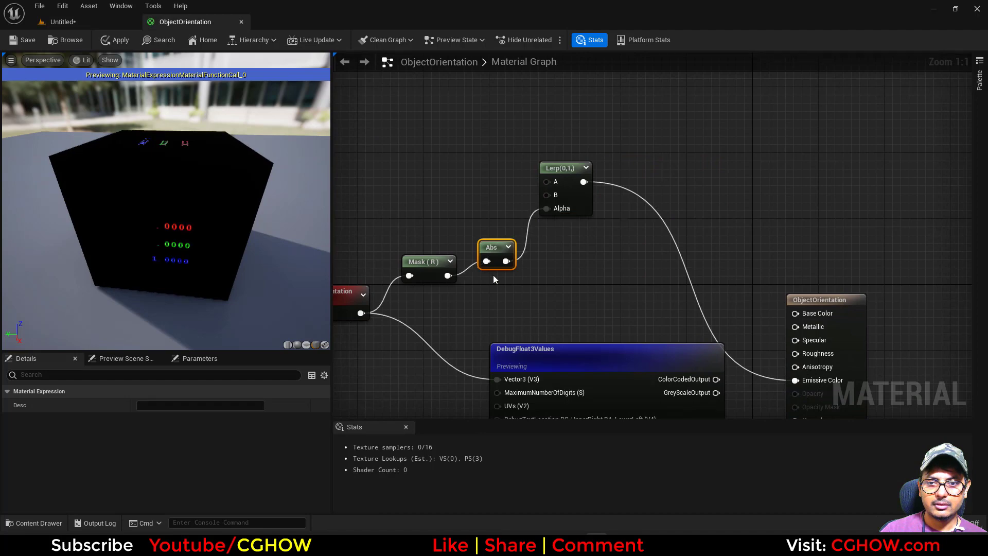
click(22, 39)
Step: Test-rotate the level's cube around Y, reset its rotation, and tilt it about 4.6° around Y
click(61, 22)
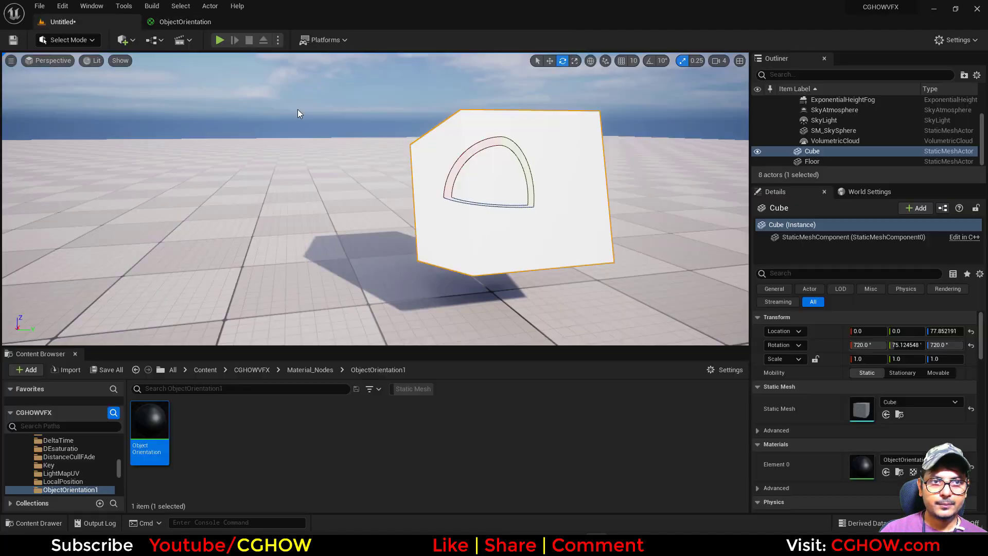
drag(519, 159, 472, 142)
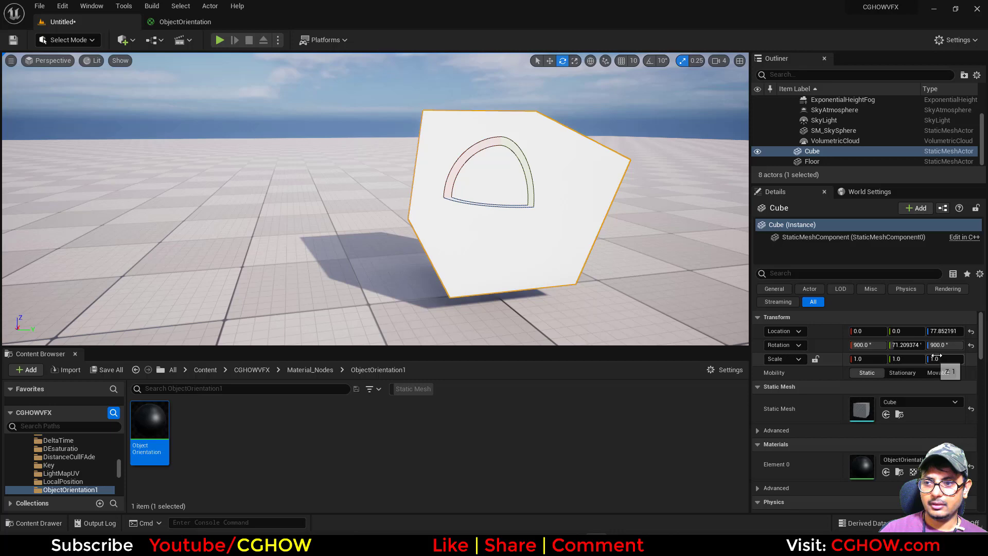
click(971, 345)
drag(530, 165, 484, 139)
drag(474, 229, 466, 201)
Step: Add two Constant3Vector nodes, one above the other, beside the Lerp node in the ObjectOrientation material
click(206, 22)
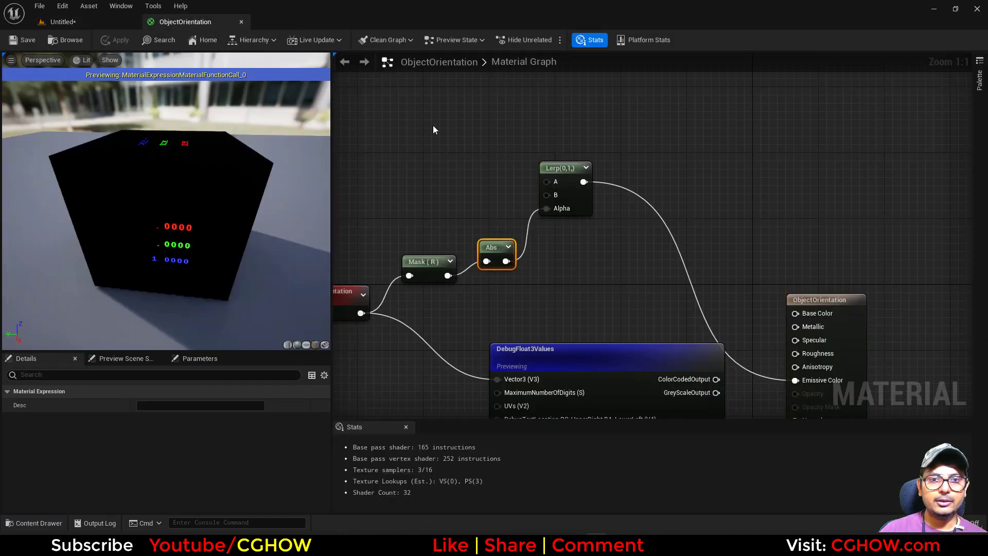
right_drag(433, 125, 511, 164)
key(3)
click(435, 104)
click(440, 216)
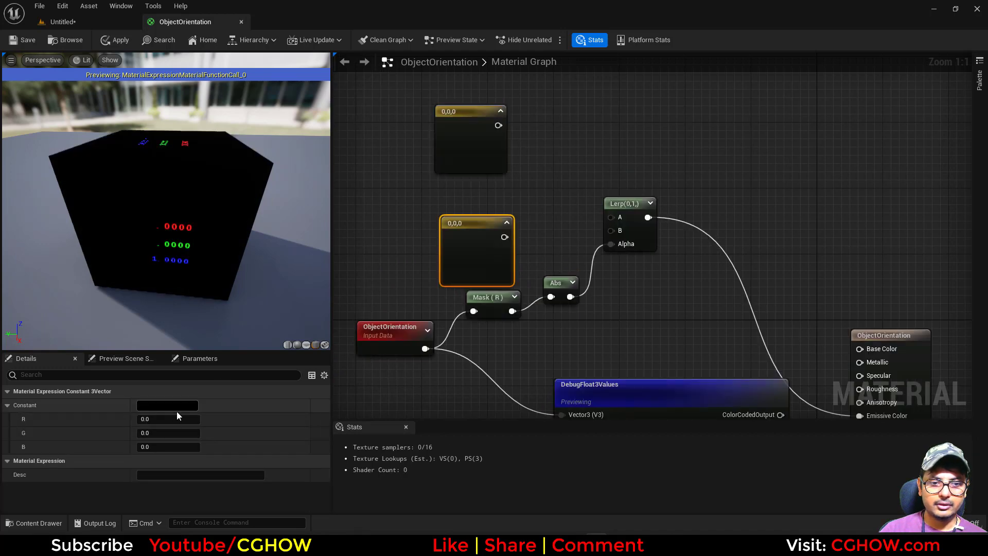
Step: Set the lower constant to red (1,0,0) and the upper to green (0,1,0), wire them to Lerp B and A, and save
click(176, 419)
text(1)
click(465, 159)
key(Tab)
text(1)
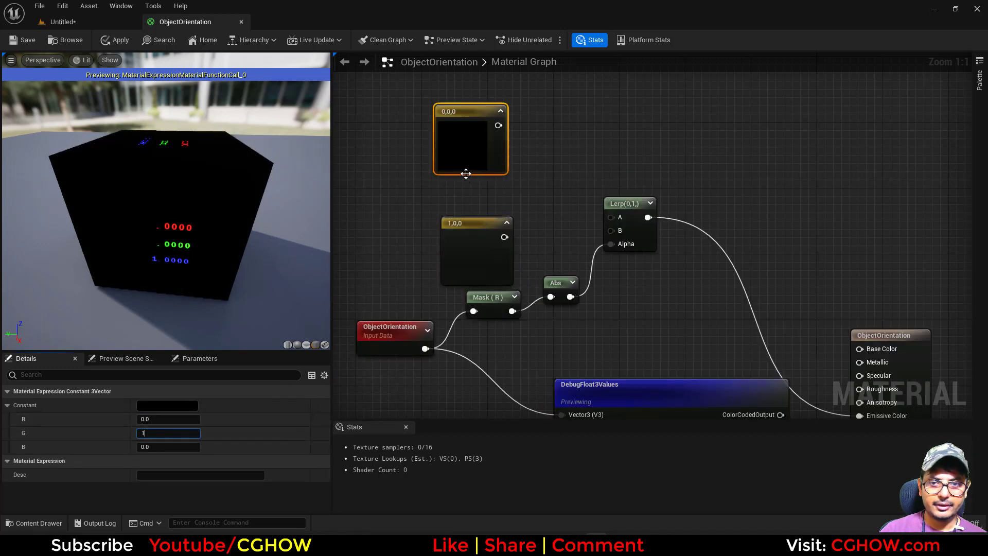
drag(504, 236, 498, 126)
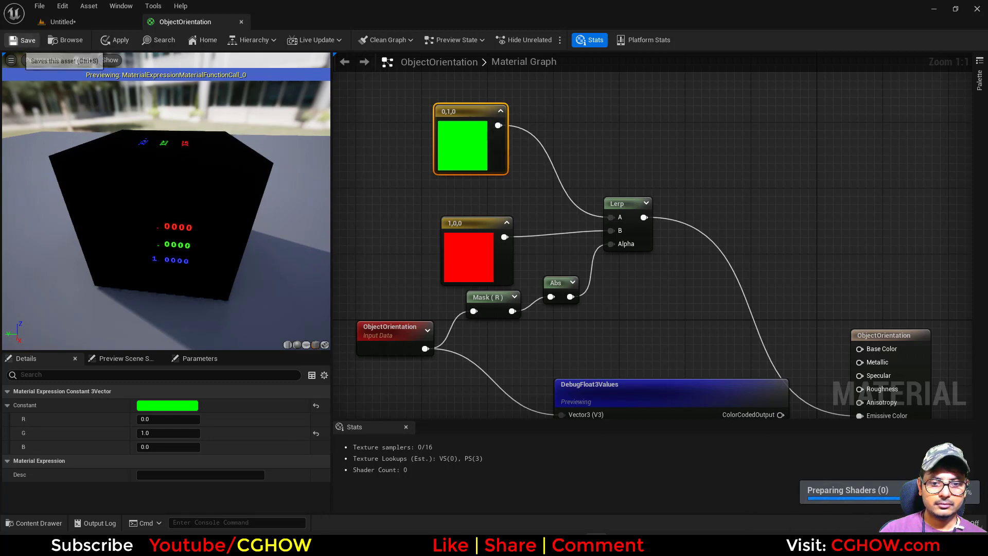
click(23, 41)
Step: Adjust the cube's Y rotation in the level to about 4.67°
click(73, 23)
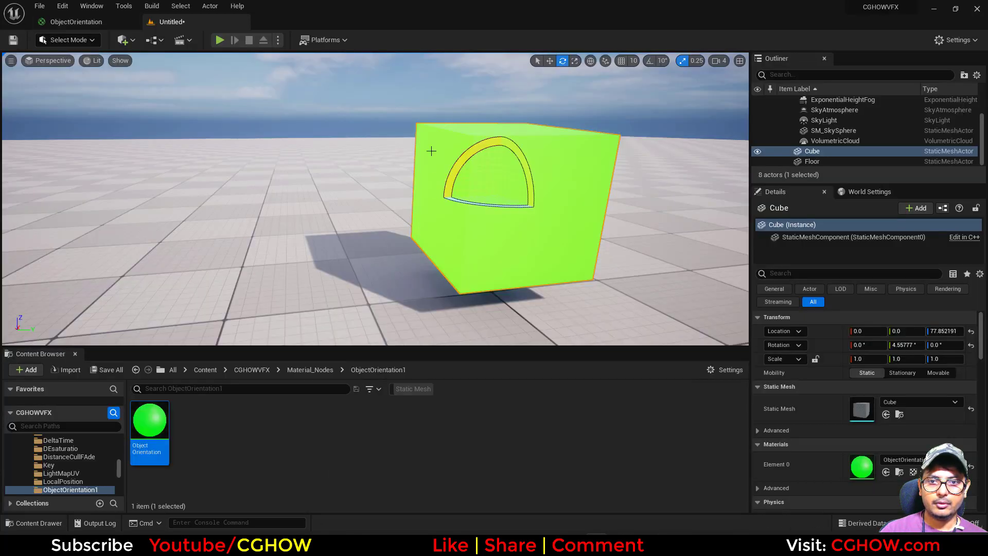
mouse_move(516, 148)
mouse_down()
mouse_move(475, 139)
mouse_move(468, 233)
mouse_move(459, 214)
mouse_move(520, 156)
mouse_up()
key(w)
Step: Open Paint, sketch an upright green tree beside a slanted red one, and return to the Unreal level
key(super)
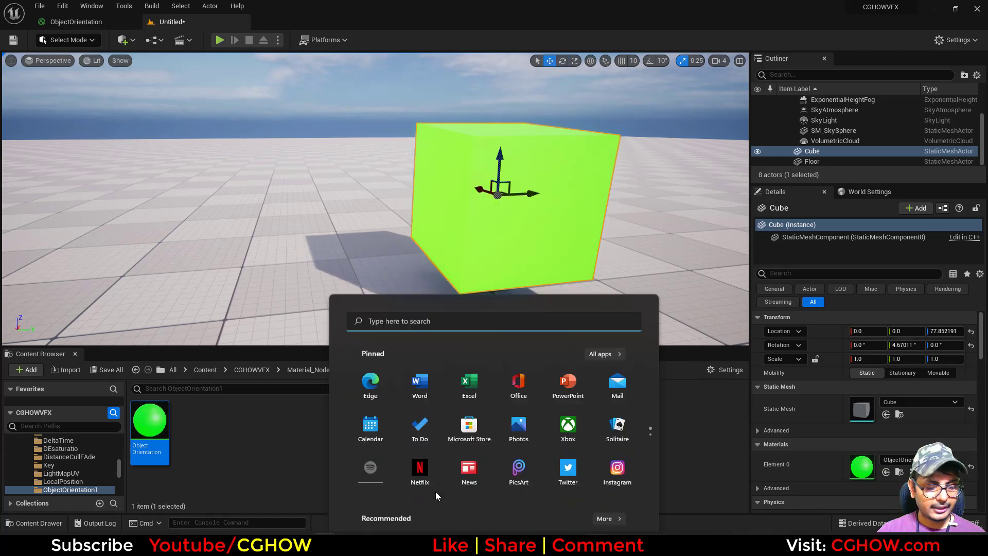
text(pain)
click(396, 265)
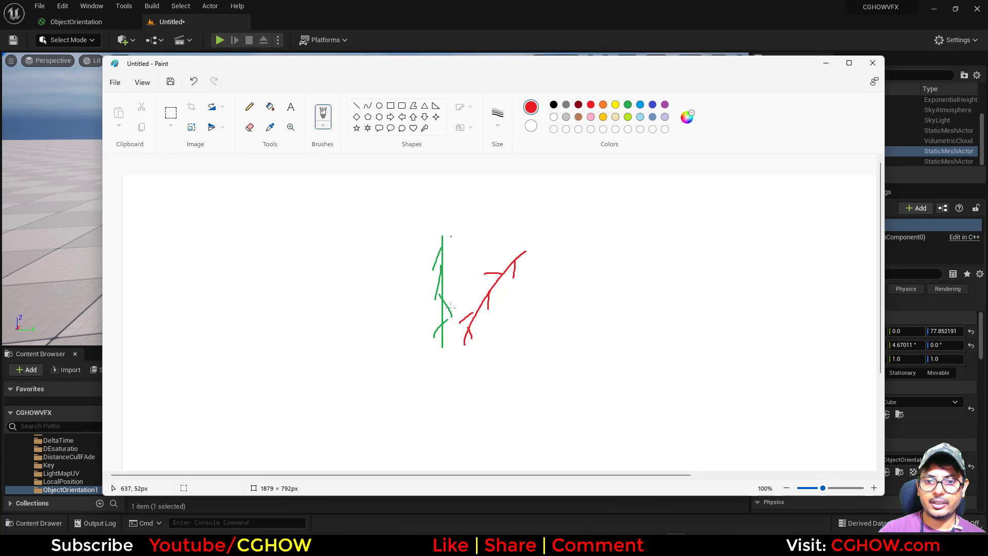
click(826, 64)
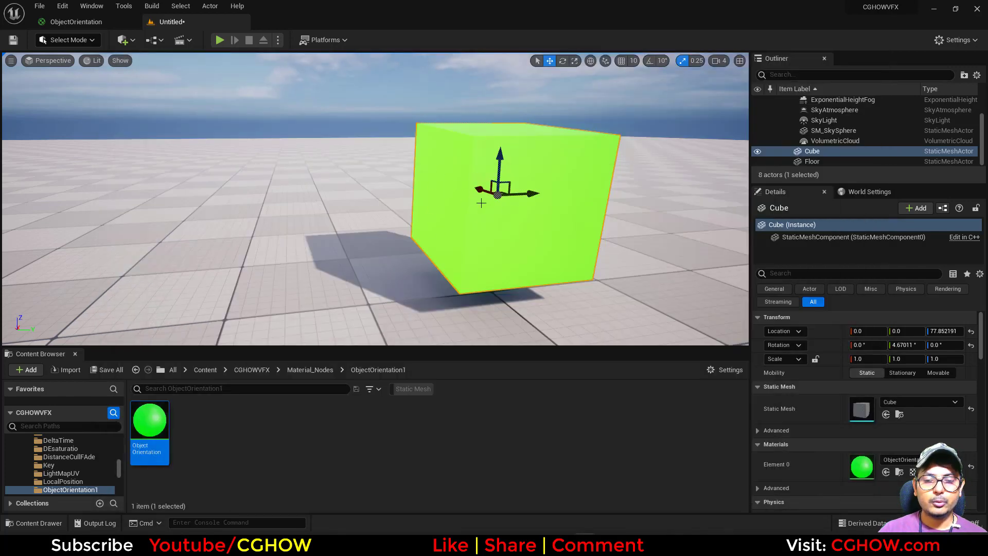
Step: Delete the cube from the level and switch the editor to Foliage mode
key(Delete)
click(66, 41)
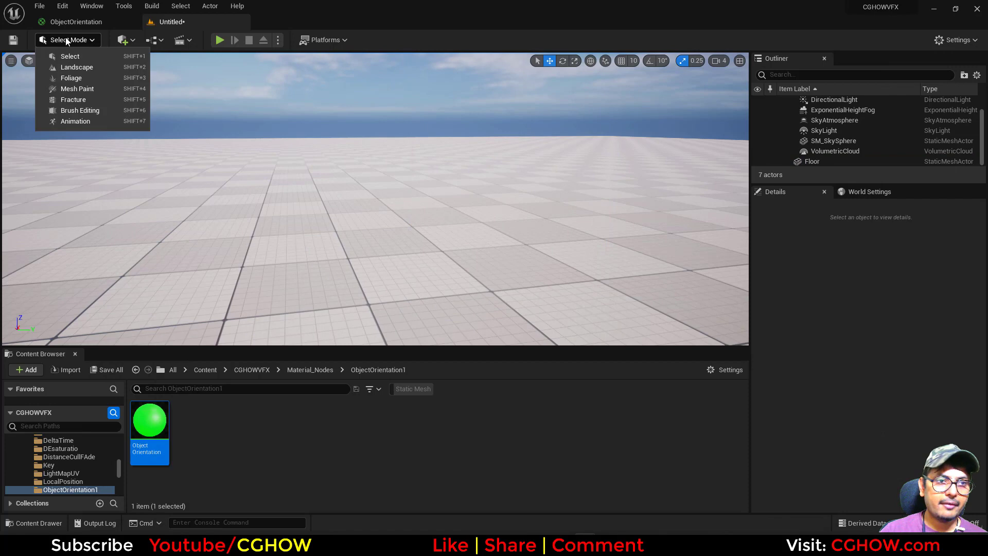
click(82, 78)
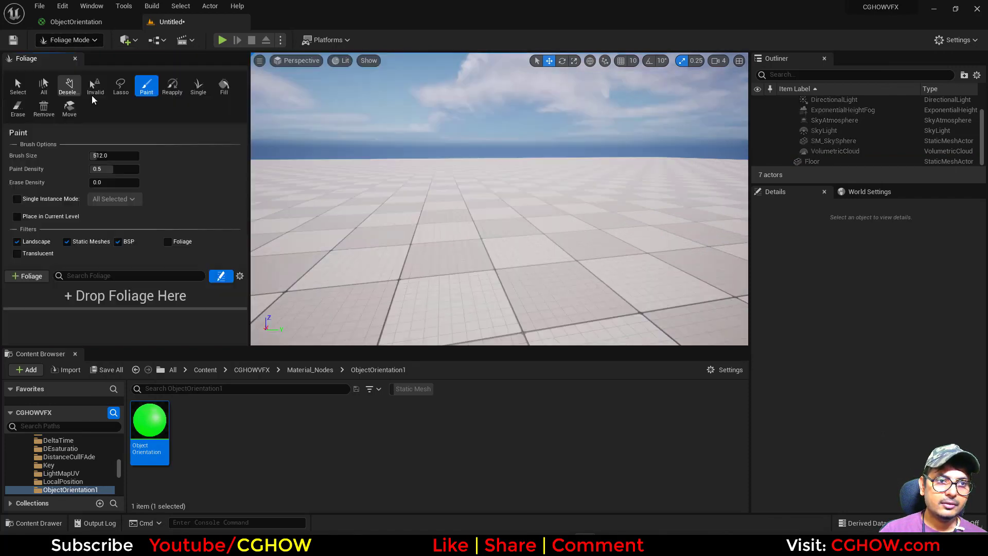
Step: Filter the whole Content folder to static meshes and add the character mesh "idle" as a foliage type
click(77, 21)
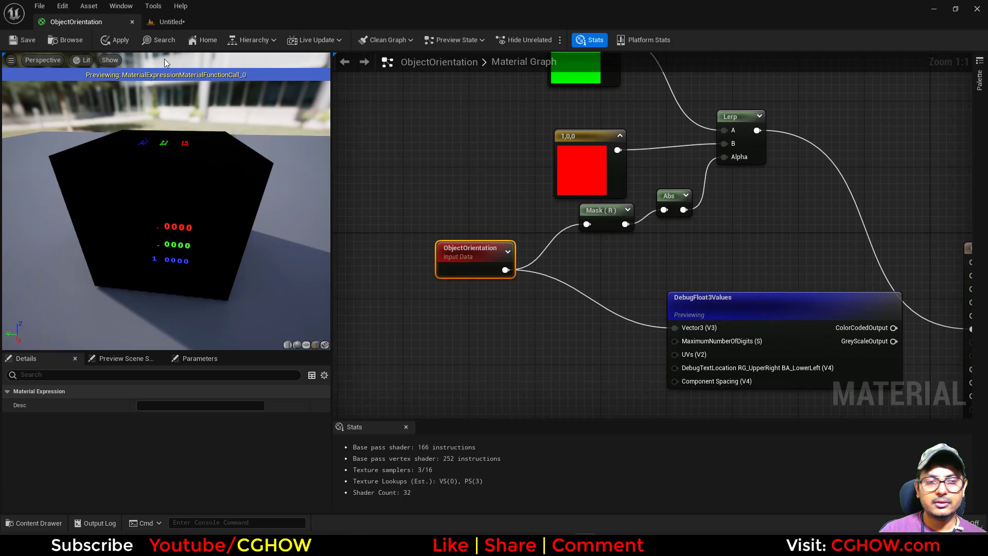
click(170, 21)
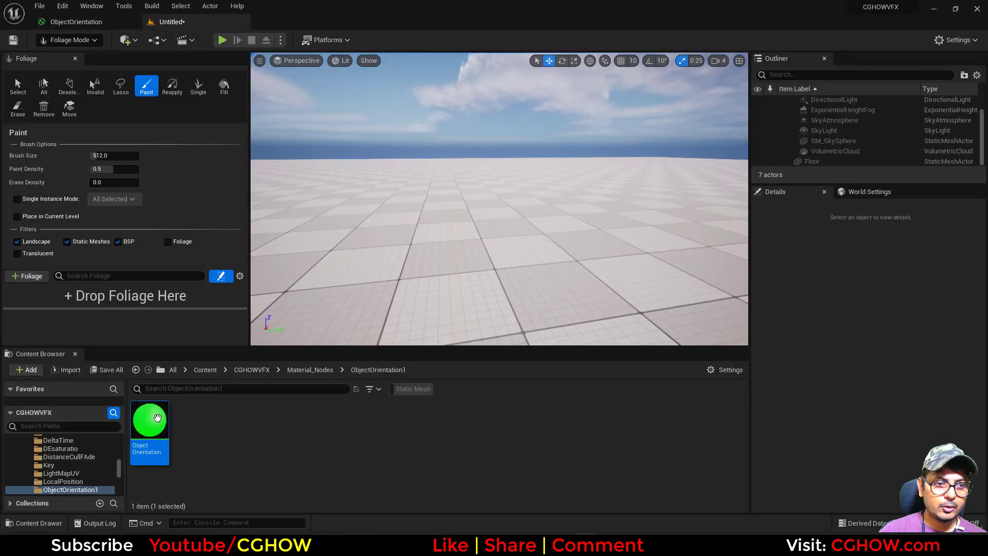
scroll(67, 463, up, 10)
click(39, 448)
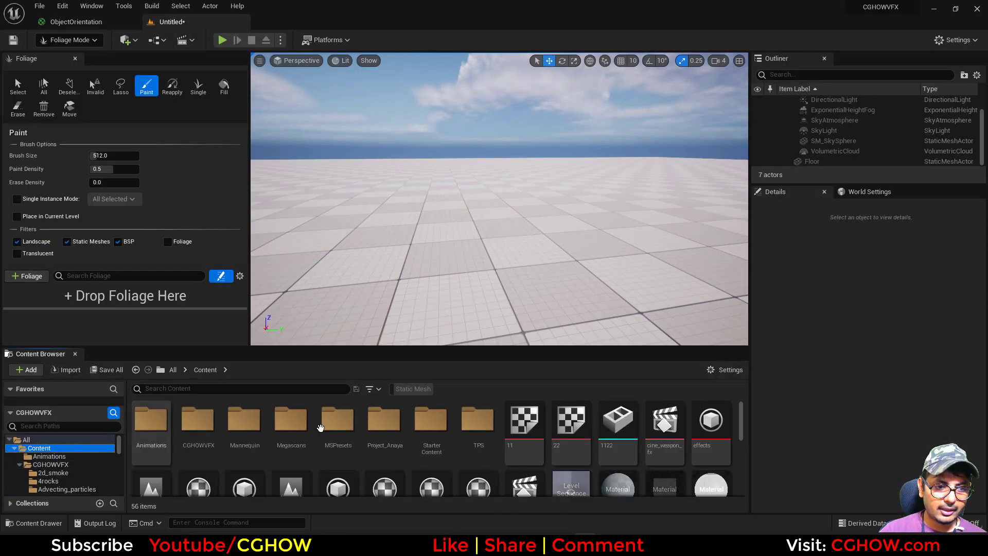
click(412, 388)
scroll(552, 472, down, 5)
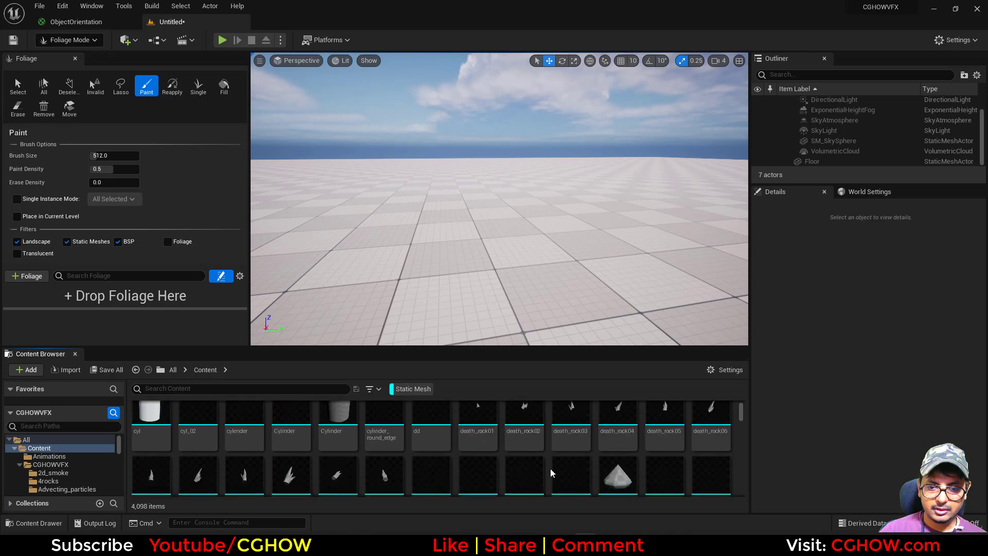
scroll(552, 473, down, 10)
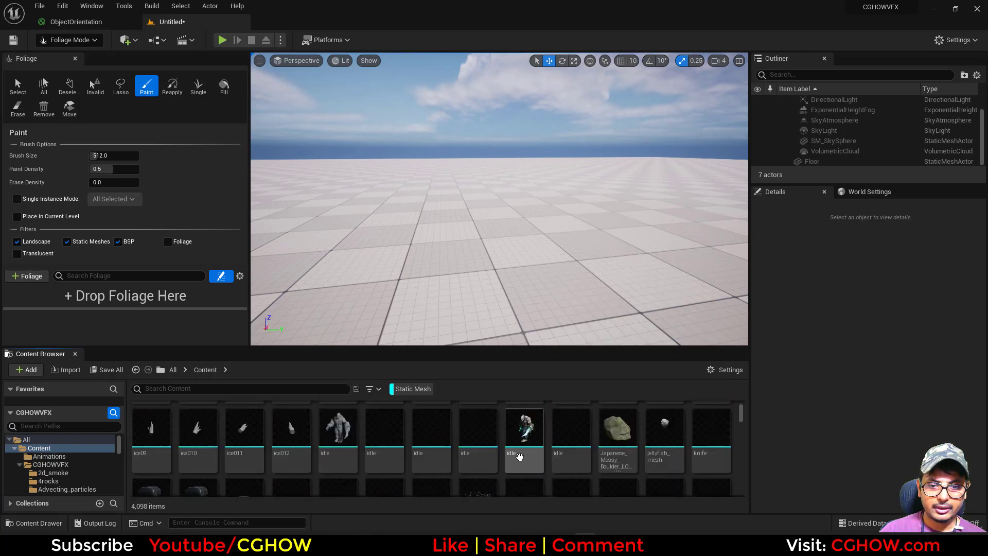
drag(338, 432, 77, 314)
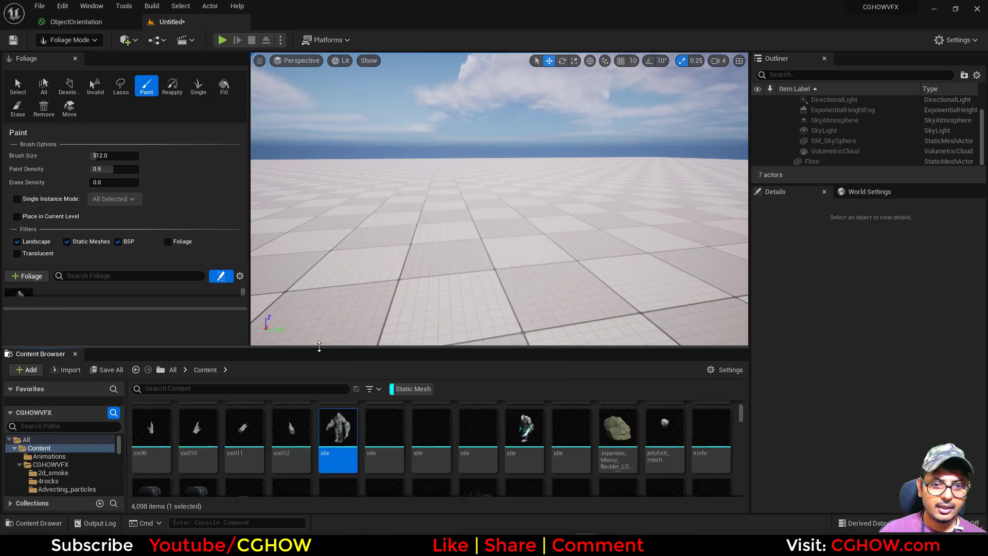
Step: Add one override material element to the idle foliage type and assign the ObjectOrientation material to it
drag(319, 346, 319, 442)
click(18, 302)
scroll(148, 403, down, 2)
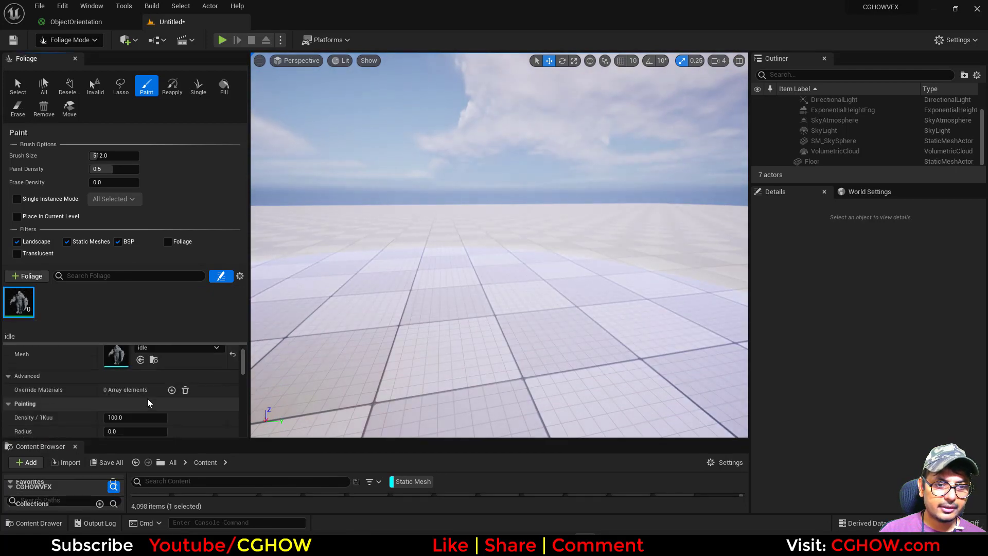
scroll(147, 403, down, 1)
click(172, 357)
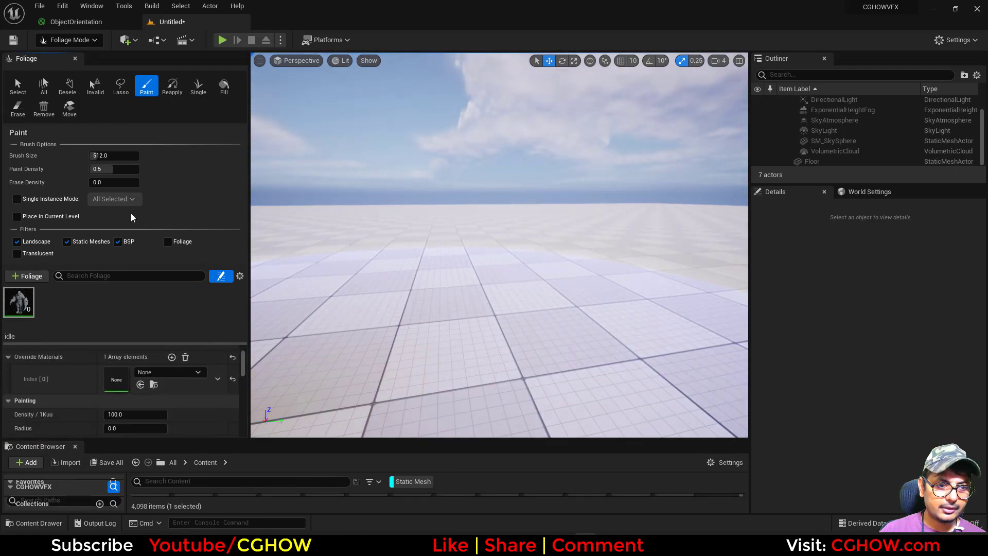
click(77, 22)
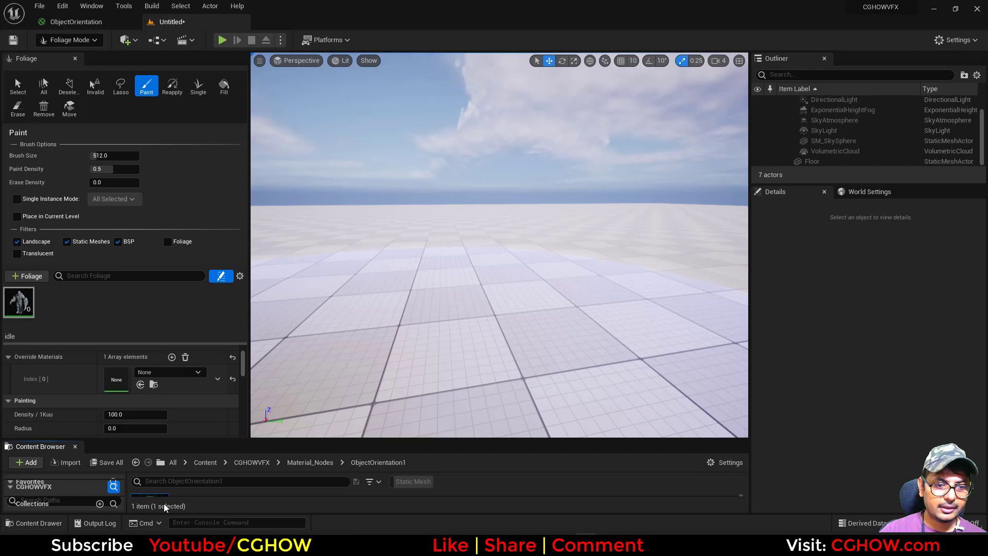
drag(152, 497, 117, 380)
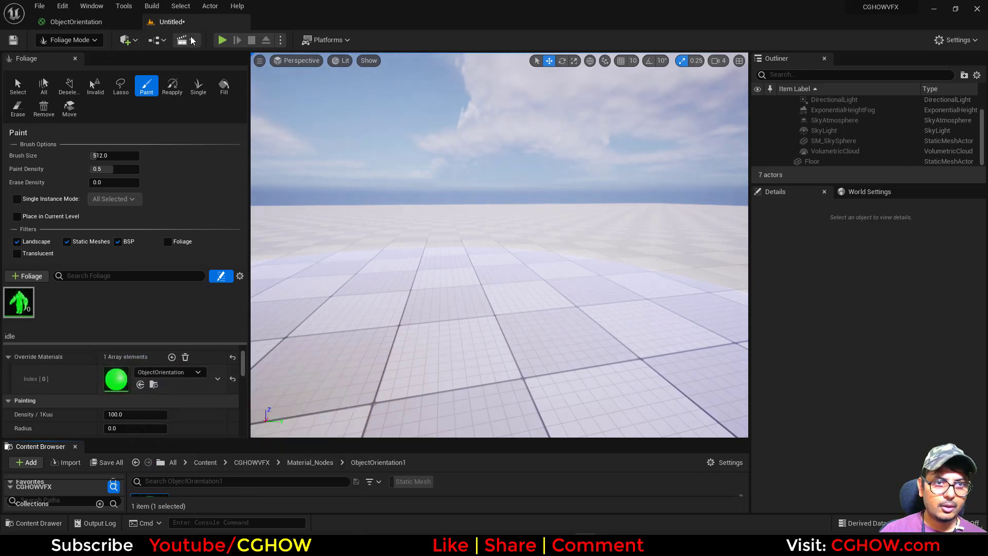
Step: Set the idle foliage type's Random Pitch Angle to about 195.3
scroll(135, 423, down, 2)
scroll(144, 422, down, 8)
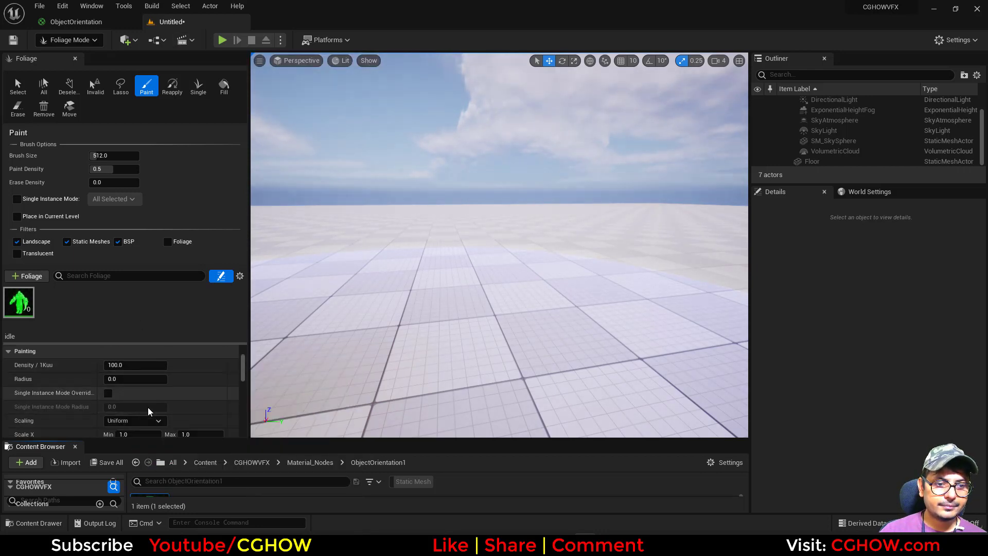
scroll(148, 411, down, 3)
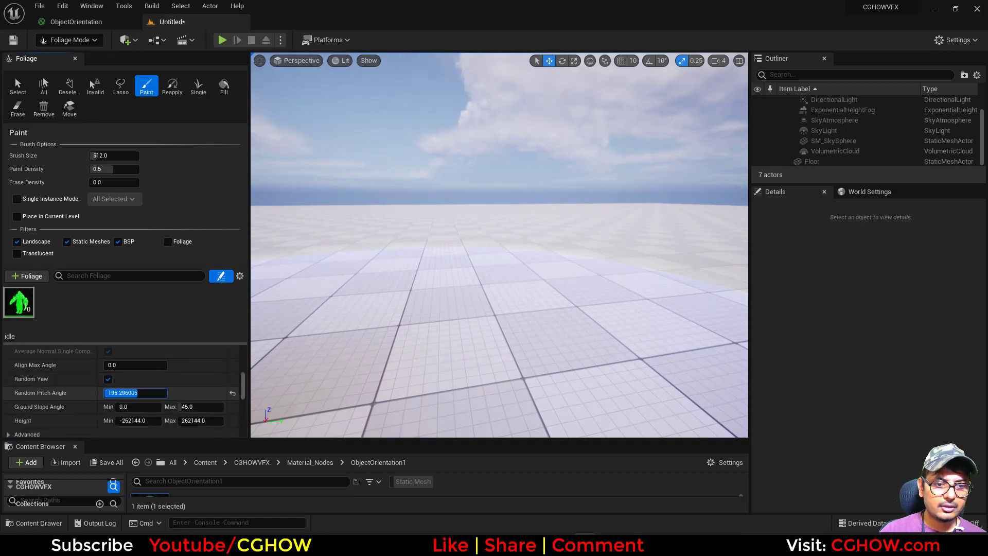
Step: Add a TransformVector node to the ObjectOrientation material and insert it between ObjectOrientation and its Mask and DebugFloat3Values connections
click(107, 20)
right_drag(472, 336, 522, 287)
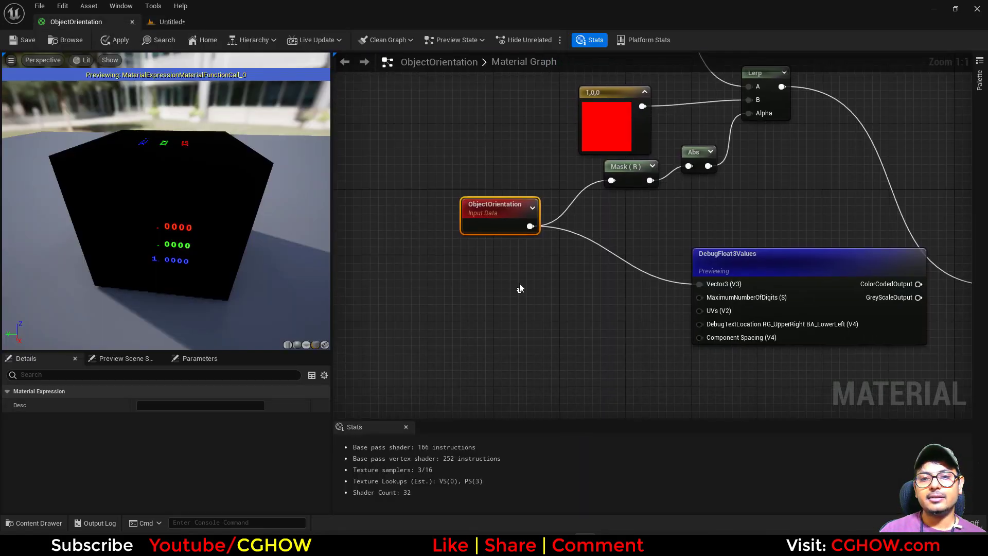
right_click(520, 264)
text(tras)
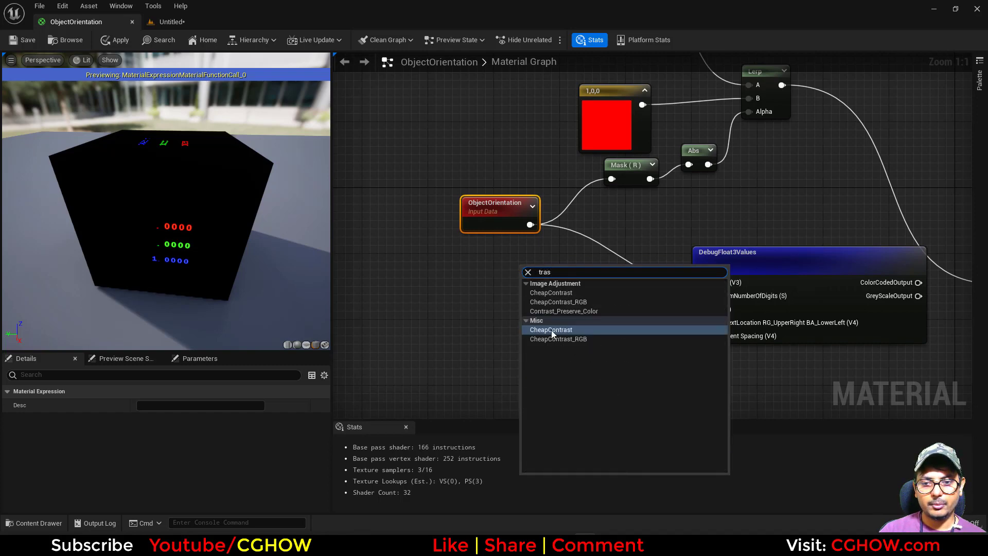
right_click(495, 320)
text(tra)
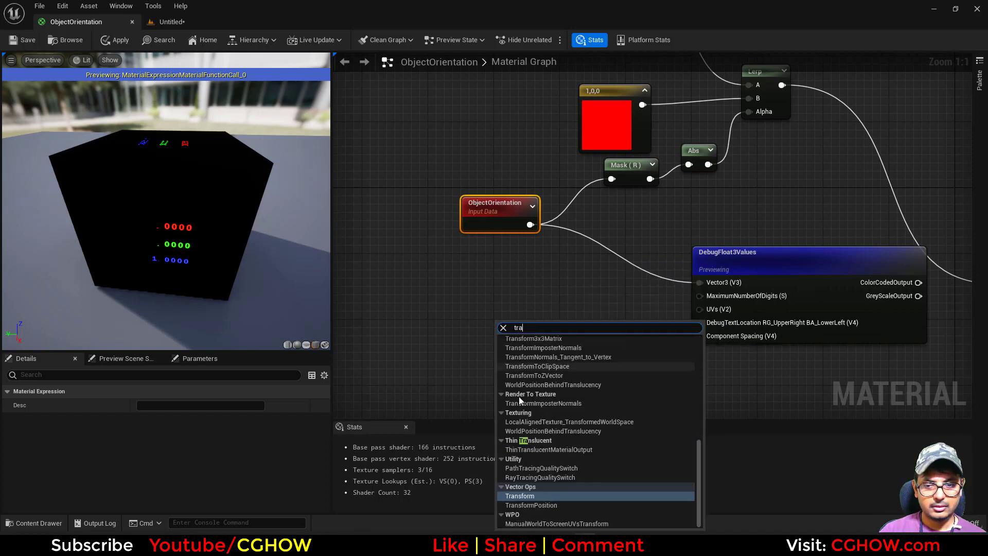
click(530, 496)
ctrl+drag(530, 225, 503, 347)
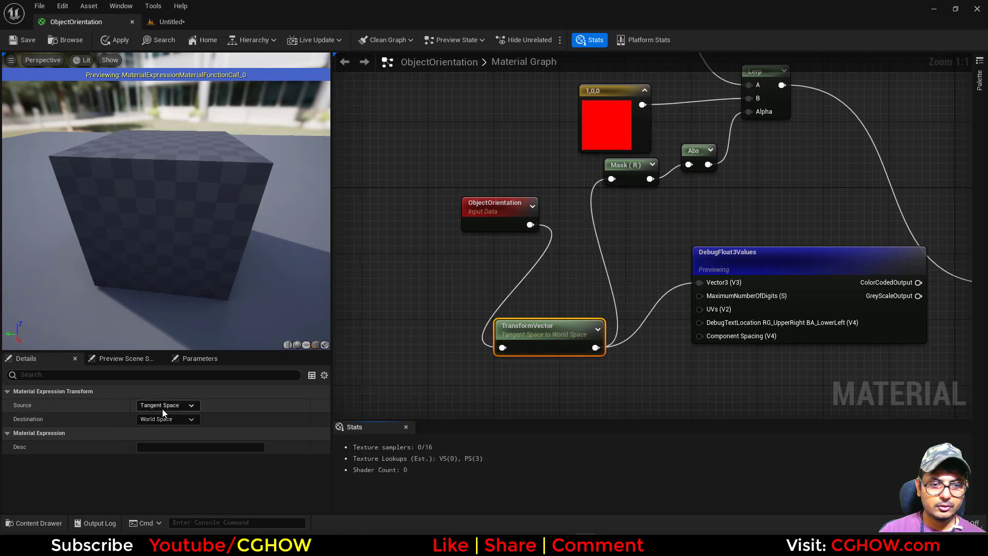
Step: Set the TransformVector node's source to World Space and its destination to Instance & Particle Space
click(162, 409)
click(160, 435)
click(173, 420)
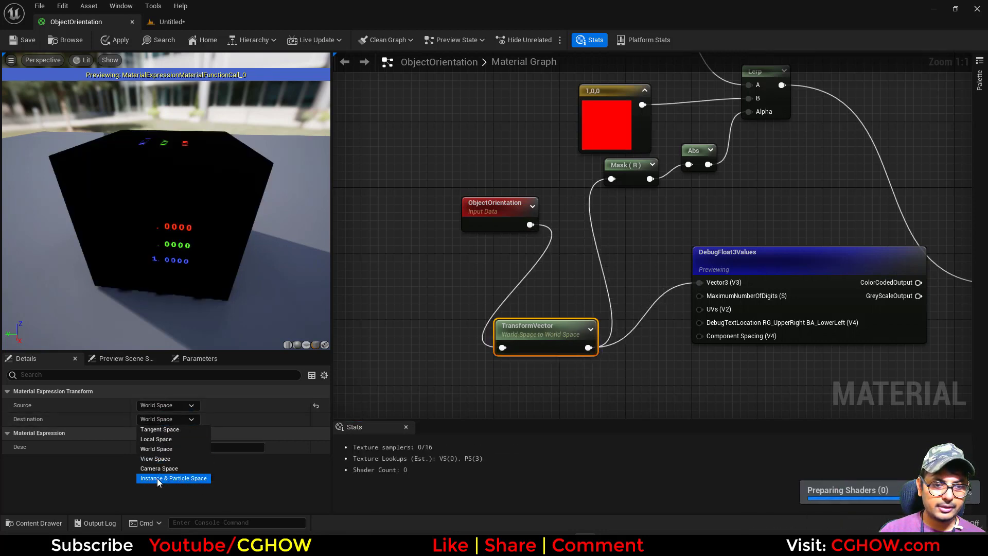
click(160, 477)
Step: Line up the ObjectOrientation and TransformVector nodes in front of the DebugFloat3Values node and save the material
right_drag(511, 265, 482, 288)
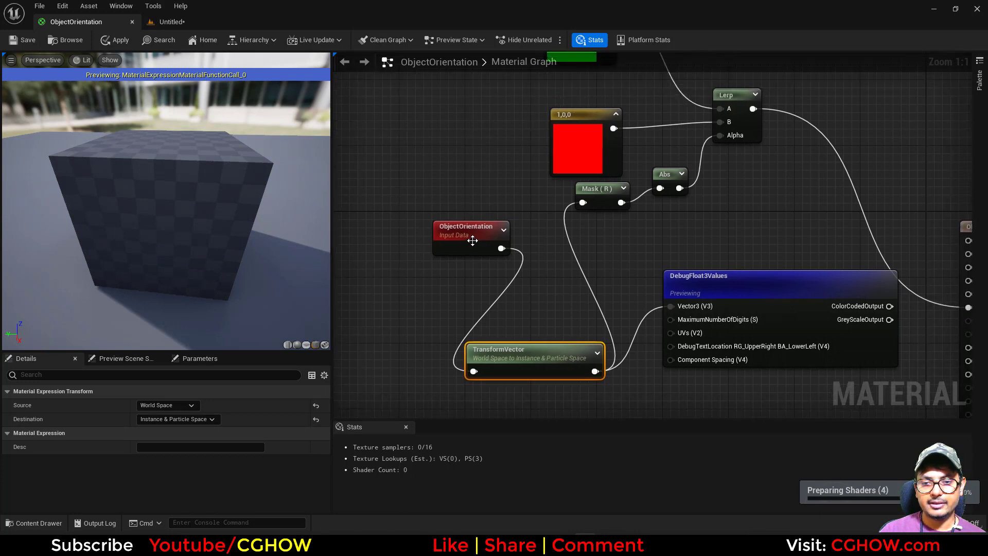
drag(470, 241, 388, 290)
drag(553, 365, 535, 292)
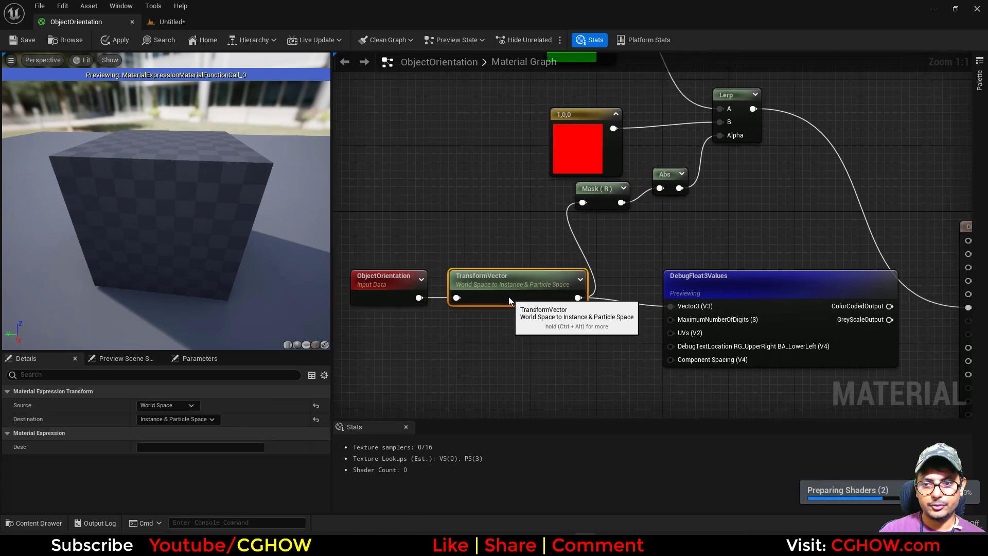
click(20, 39)
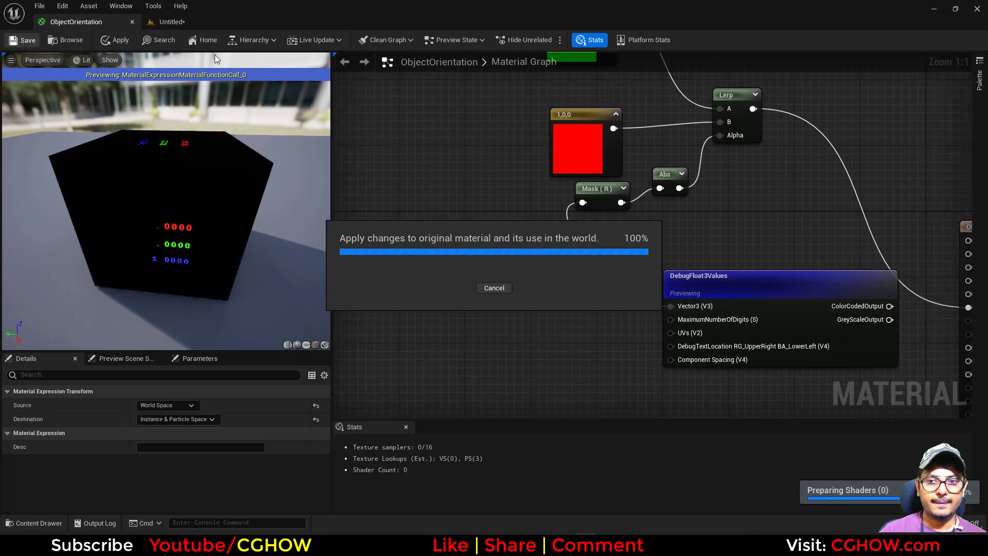
Step: Paint the idle foliage meshes densely across the level floor and return the editor to Select mode
click(180, 23)
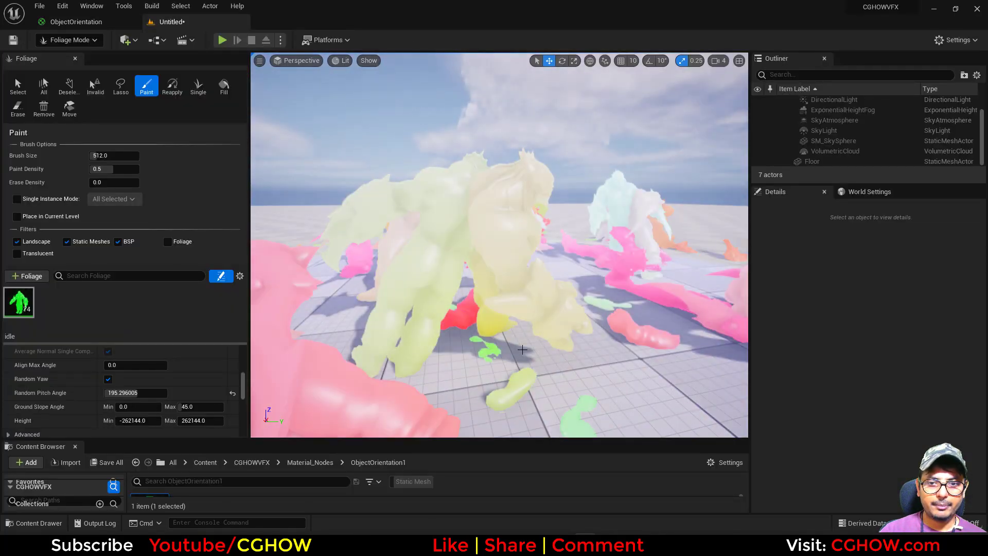
scroll(568, 313, down, 10)
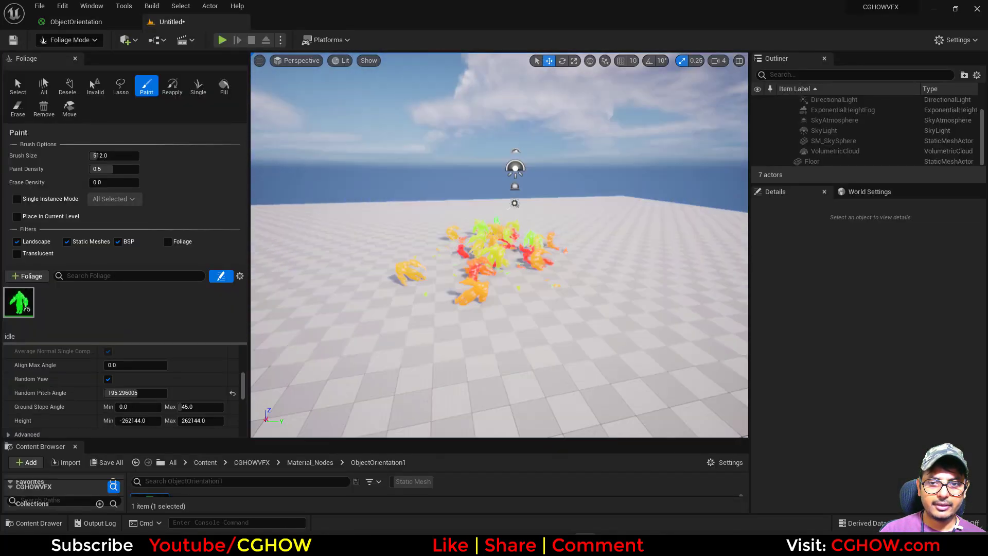
mouse_move(508, 232)
mouse_down()
mouse_move(420, 361)
mouse_move(653, 219)
mouse_move(295, 214)
mouse_move(440, 187)
mouse_move(528, 197)
mouse_move(512, 226)
mouse_up()
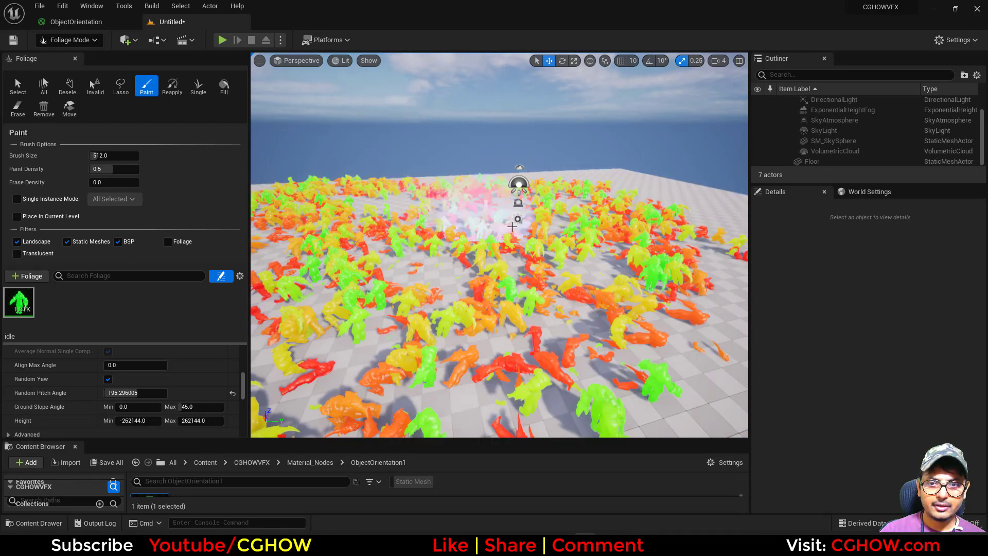
scroll(512, 226, down, 3)
click(69, 39)
click(67, 60)
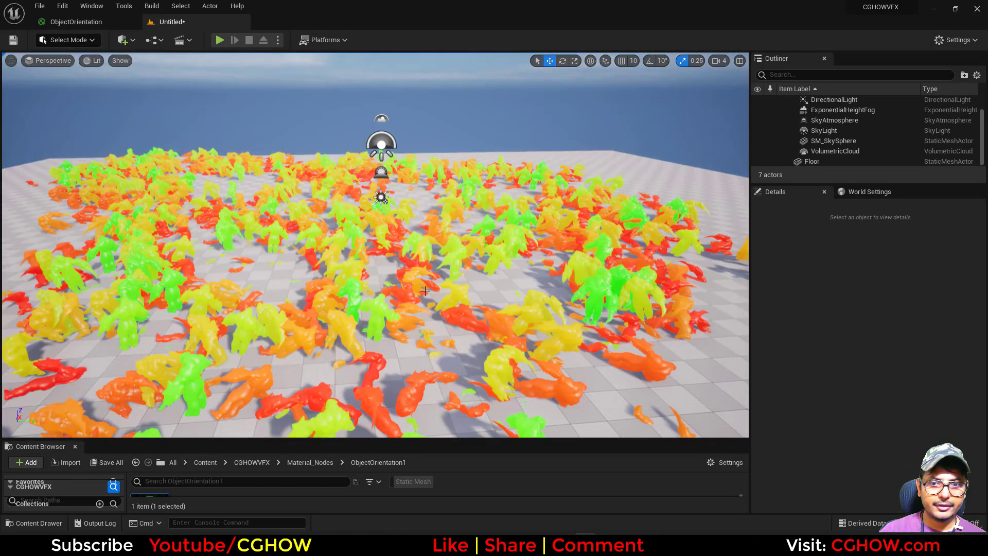
Step: Examine the painted foliage from several angles and distances, comparing the colours of upright and tilted meshes
scroll(425, 290, up, 3)
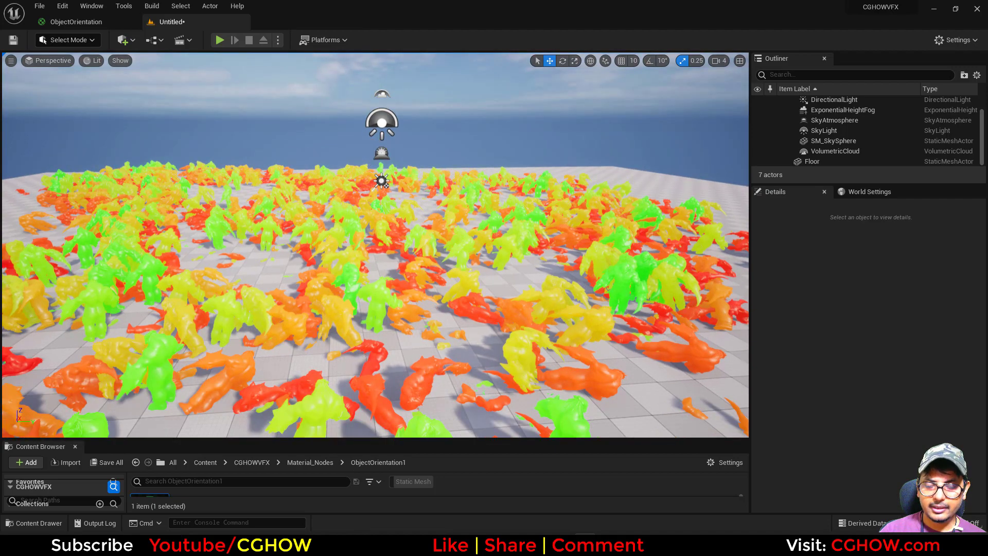
scroll(391, 305, down, 3)
alt+drag(391, 305, 442, 305)
right_drag(406, 312, 385, 294)
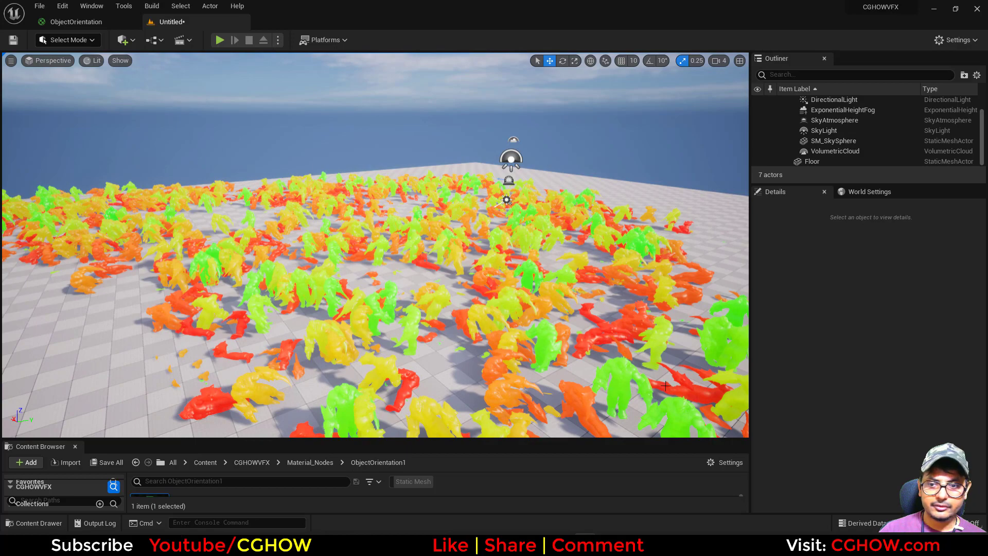
right_drag(598, 355, 585, 310)
scroll(520, 319, up, 8)
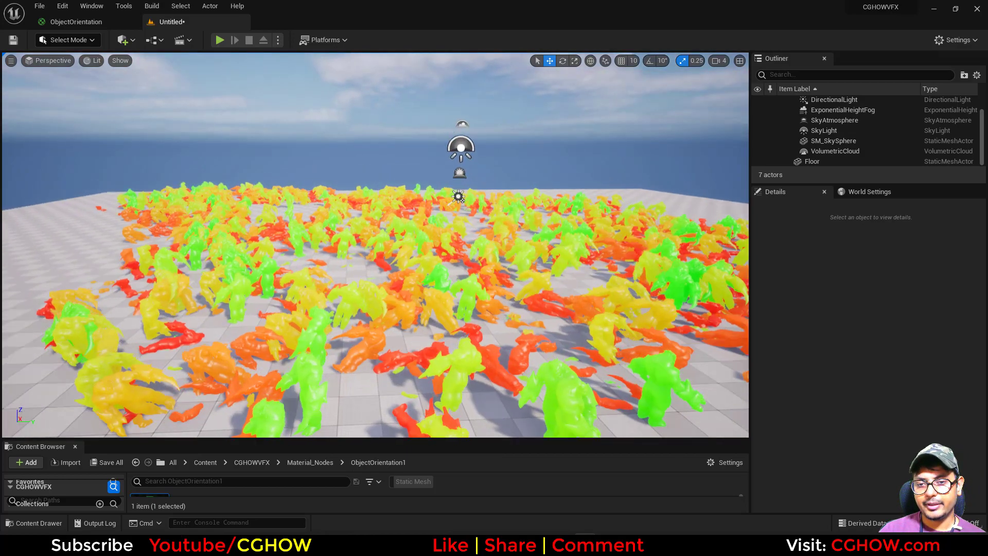
right_drag(537, 355, 545, 361)
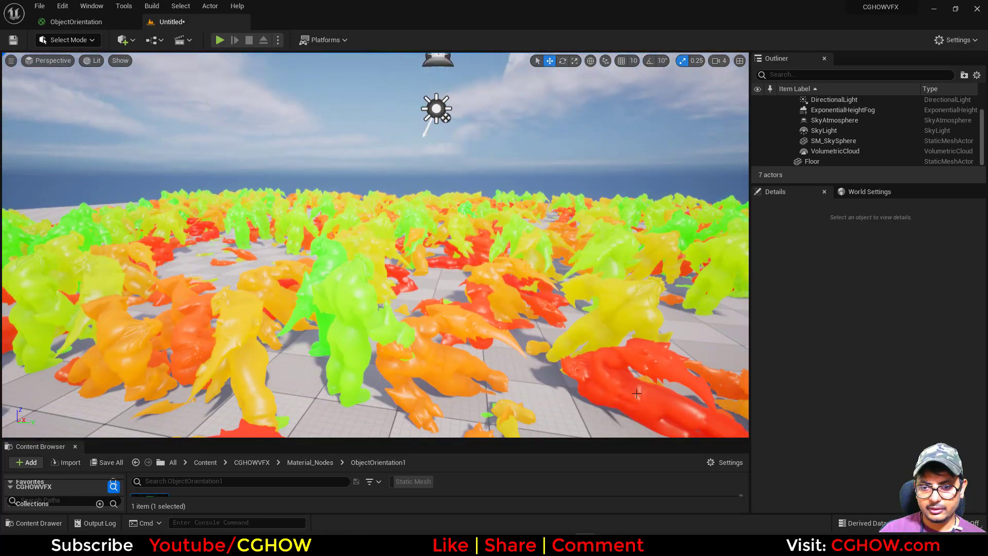
scroll(614, 402, down, 4)
alt+drag(614, 402, 566, 364)
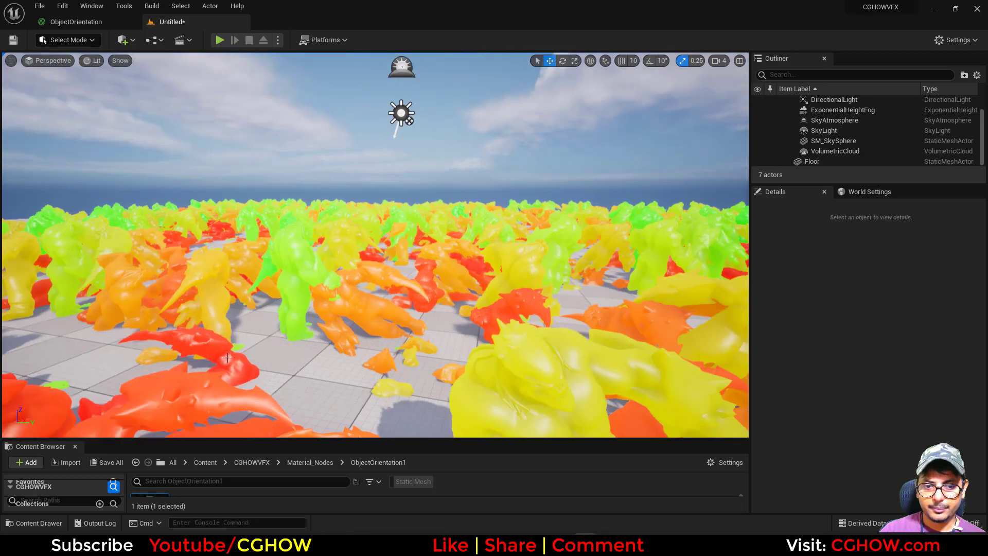
right_drag(401, 337, 699, 314)
scroll(661, 325, down, 4)
alt+drag(591, 337, 401, 307)
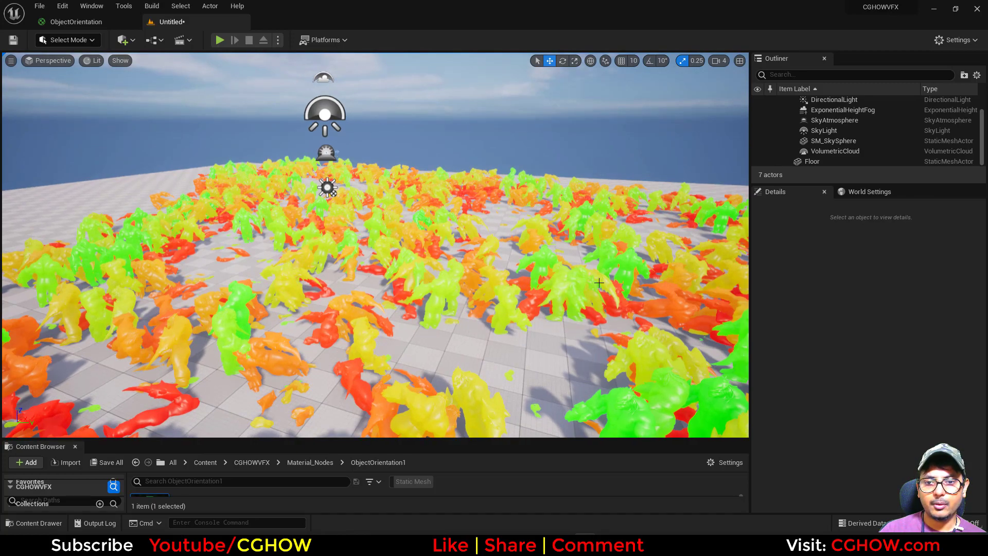
scroll(594, 294, down, 4)
alt+drag(593, 294, 719, 313)
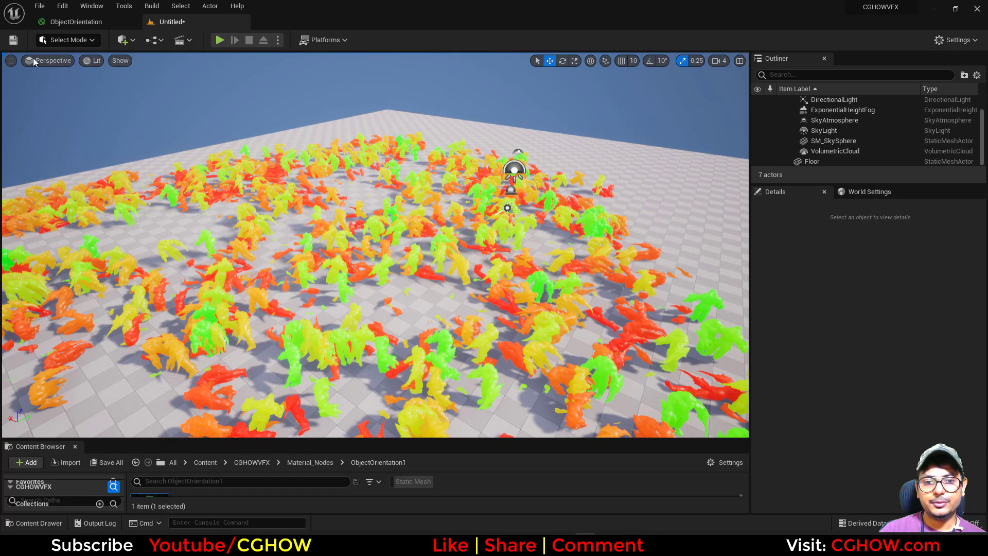
Step: Review the ObjectOrientation material graph from the orientation and transform nodes to the green and red constants feeding the Lerp
click(115, 22)
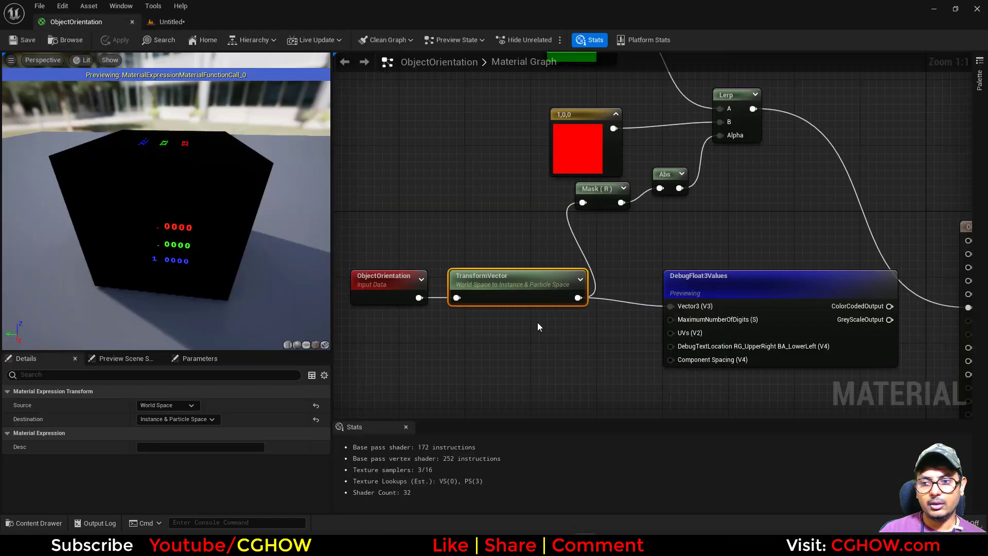
scroll(548, 338, down, 2)
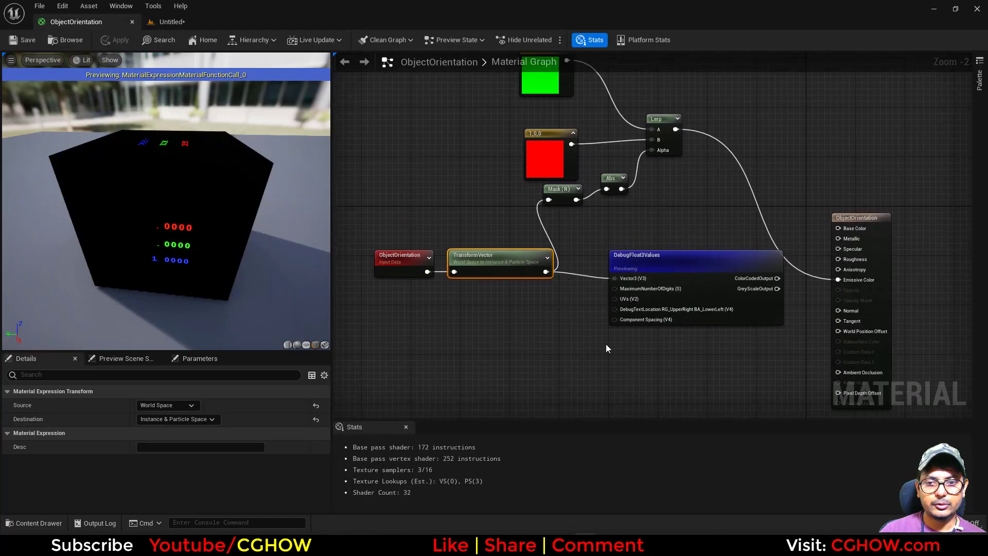
right_drag(589, 345, 547, 355)
right_drag(412, 297, 532, 302)
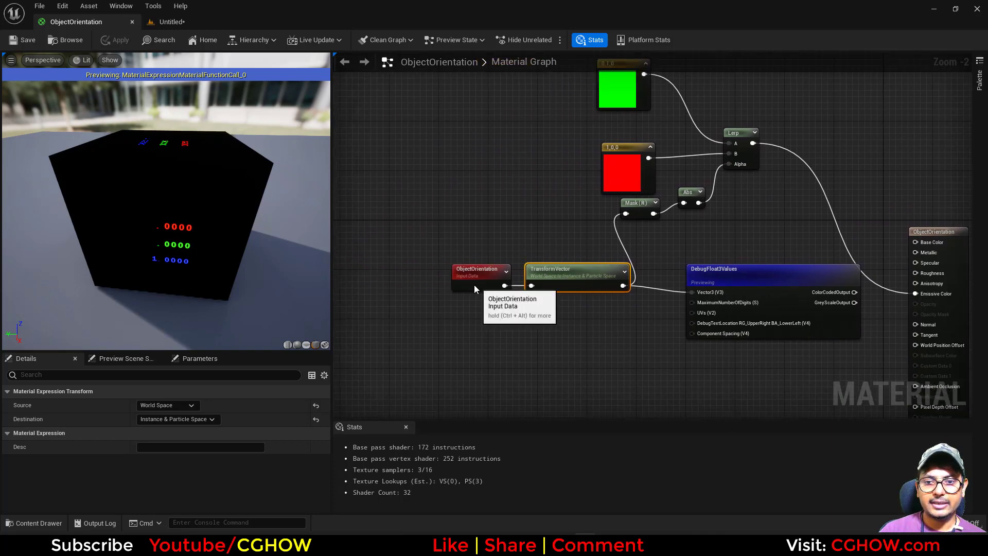
click(474, 285)
scroll(445, 286, up, 2)
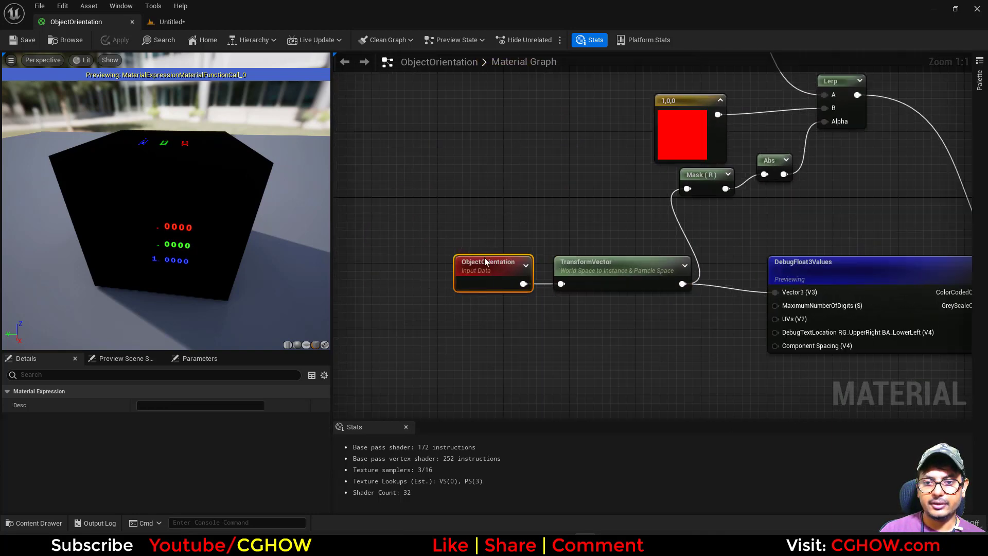
right_drag(588, 301, 464, 348)
scroll(599, 290, down, 1)
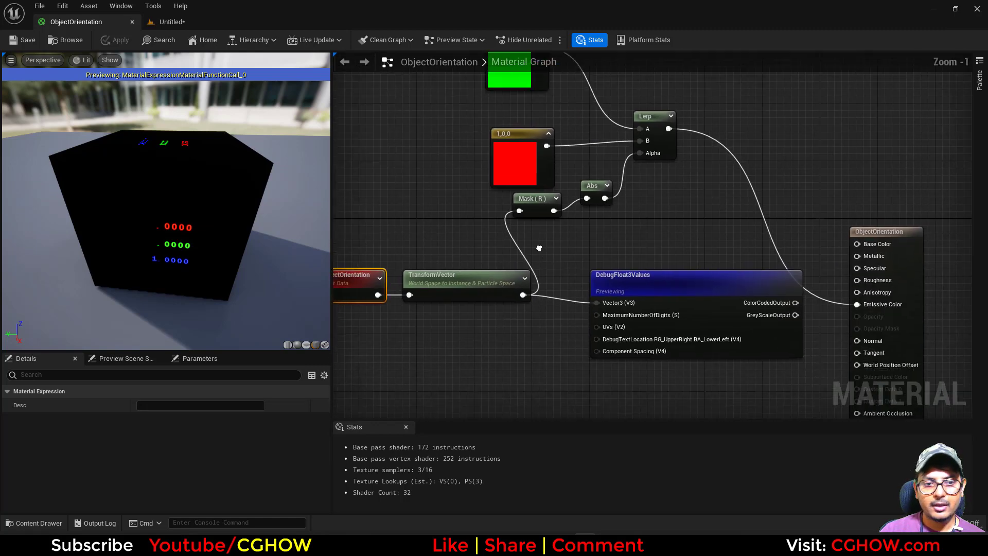
right_drag(387, 282, 441, 255)
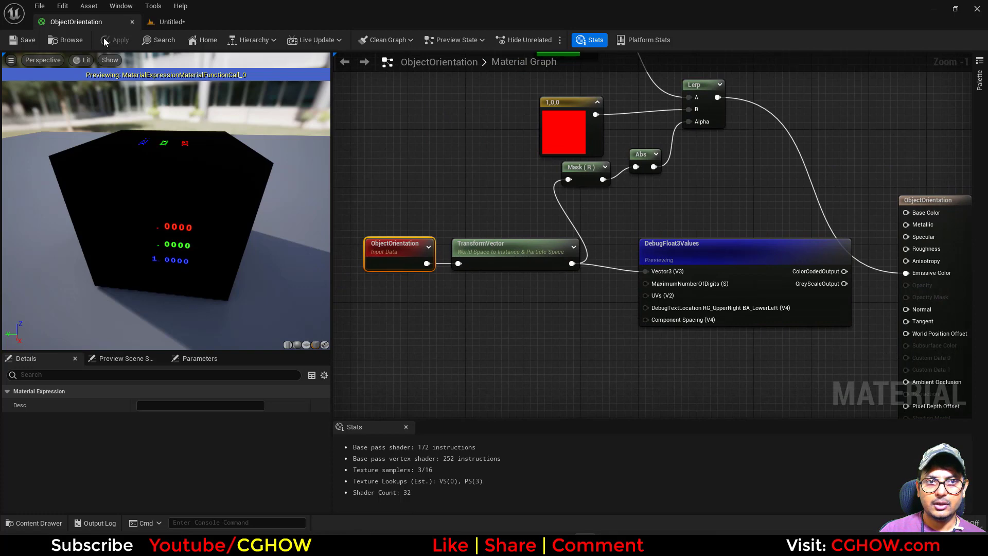
right_drag(533, 145, 546, 217)
click(577, 202)
click(570, 103)
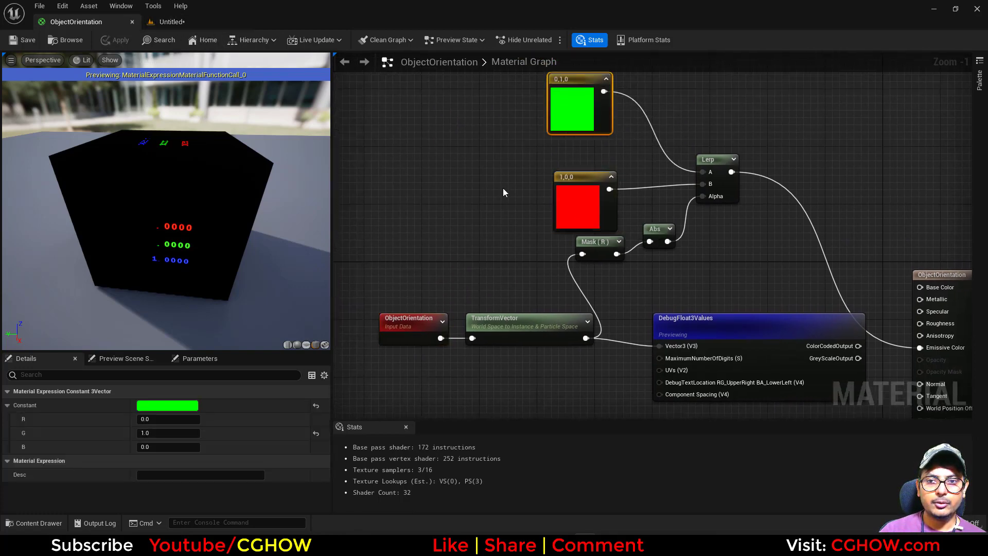
Step: Add two Texture Sample nodes, one above the other, beside the green and red colour constants
right_drag(399, 217, 431, 273)
click(484, 217)
key(t)
click(462, 146)
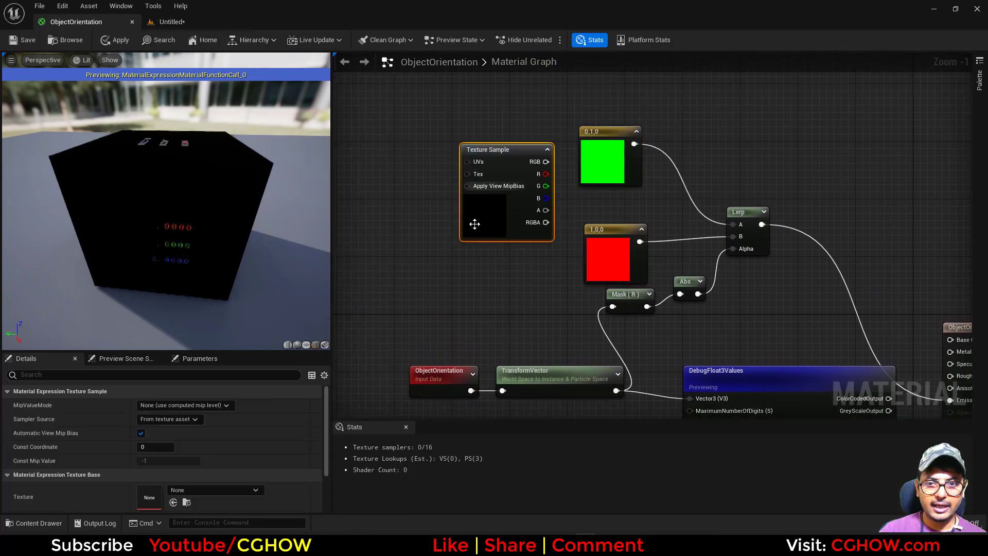
key(t)
click(464, 279)
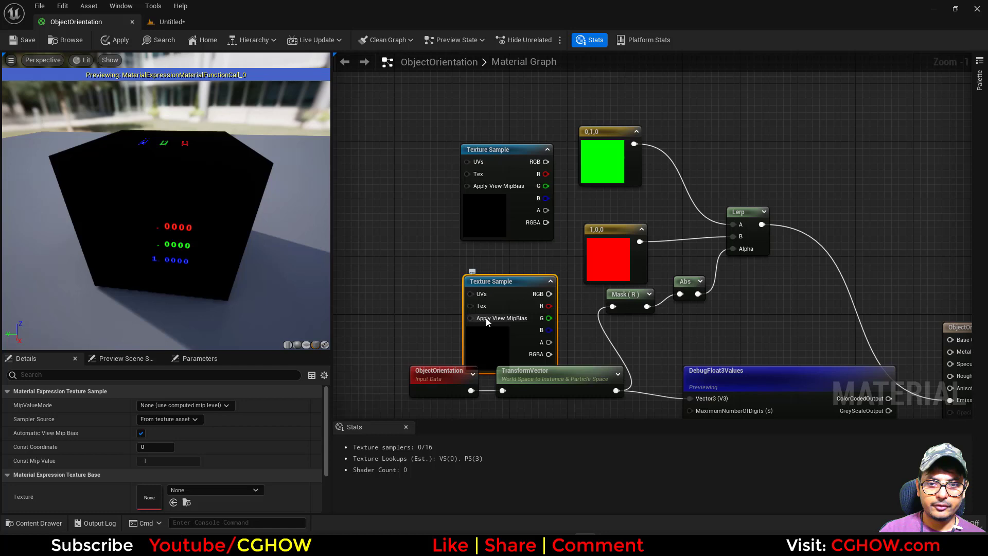
Step: Assign a red brick texture to the lower Texture Sample and connect its RGB output to the Lerp's B input
click(212, 492)
scroll(232, 422, down, 5)
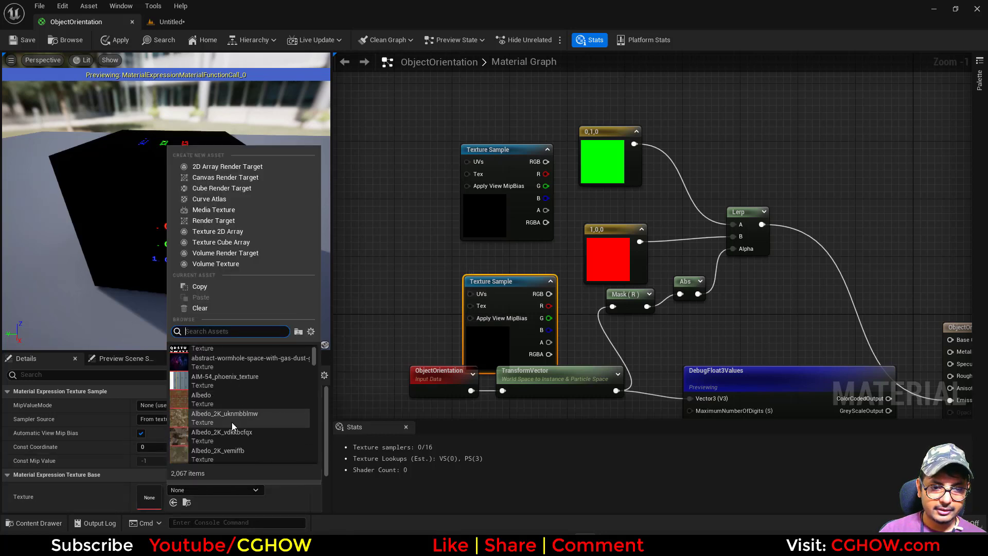
click(212, 394)
drag(529, 325, 732, 236)
Step: Assign the T_Grass02_D texture to the upper Texture Sample and connect its RGB output to the Lerp's A input
click(486, 215)
click(216, 489)
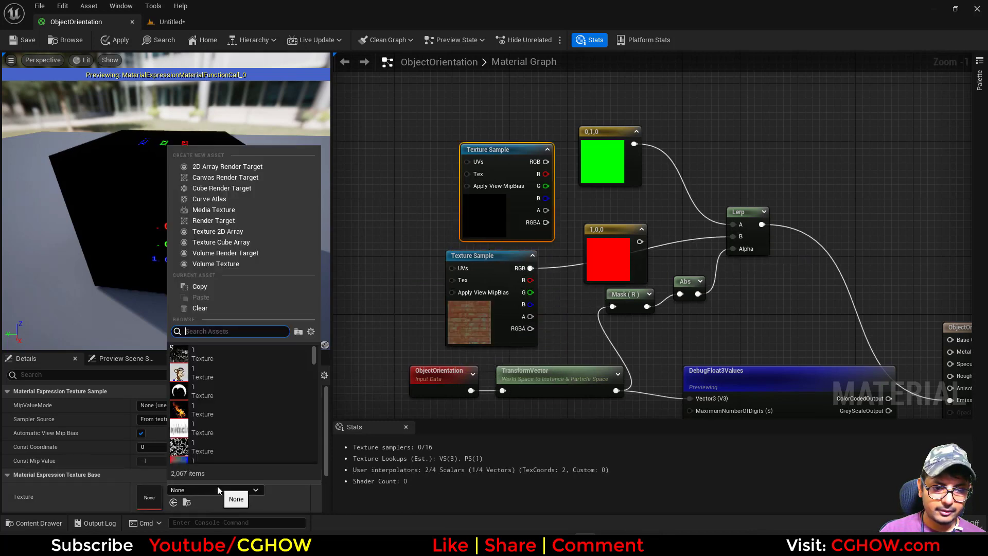
text(gras)
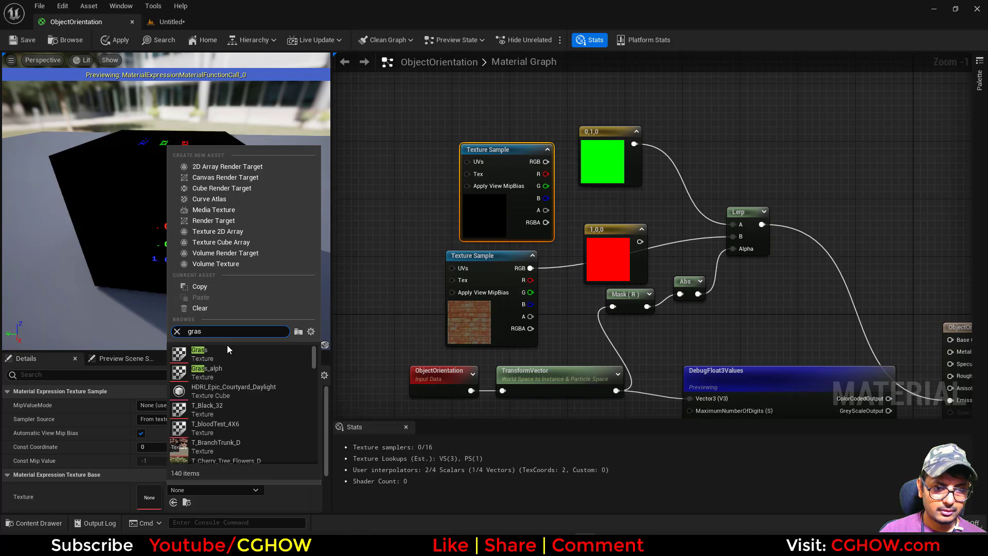
scroll(219, 406, down, 5)
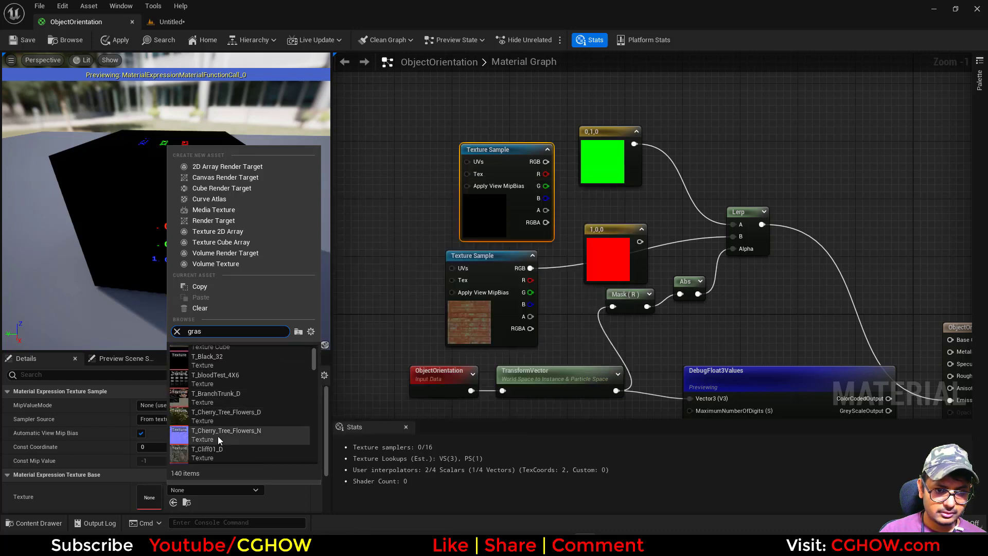
scroll(212, 415, down, 5)
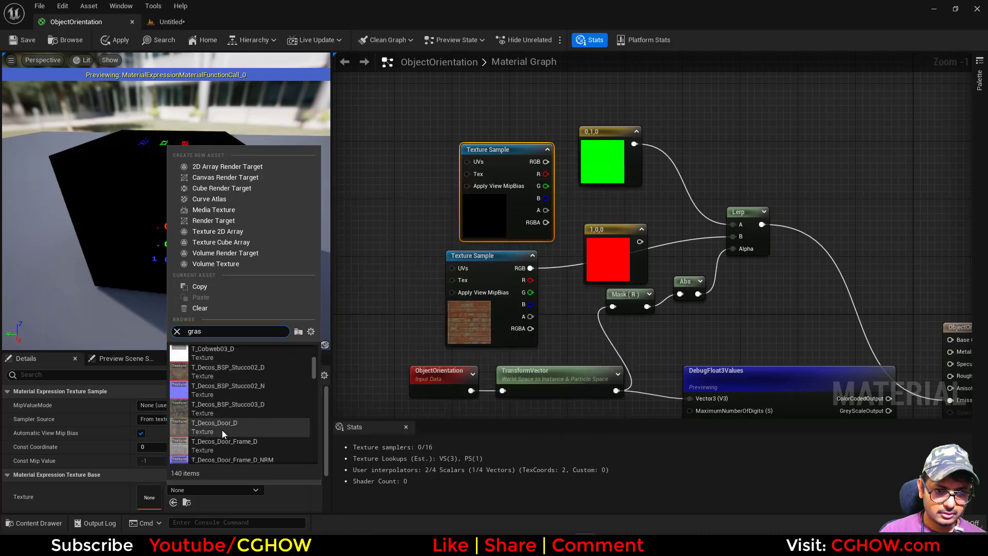
scroll(233, 436, down, 8)
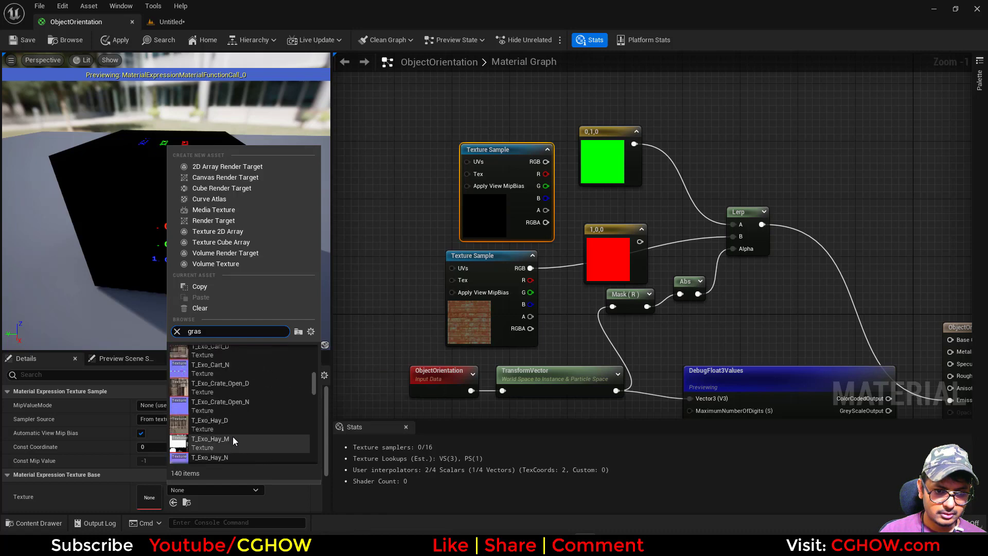
click(206, 376)
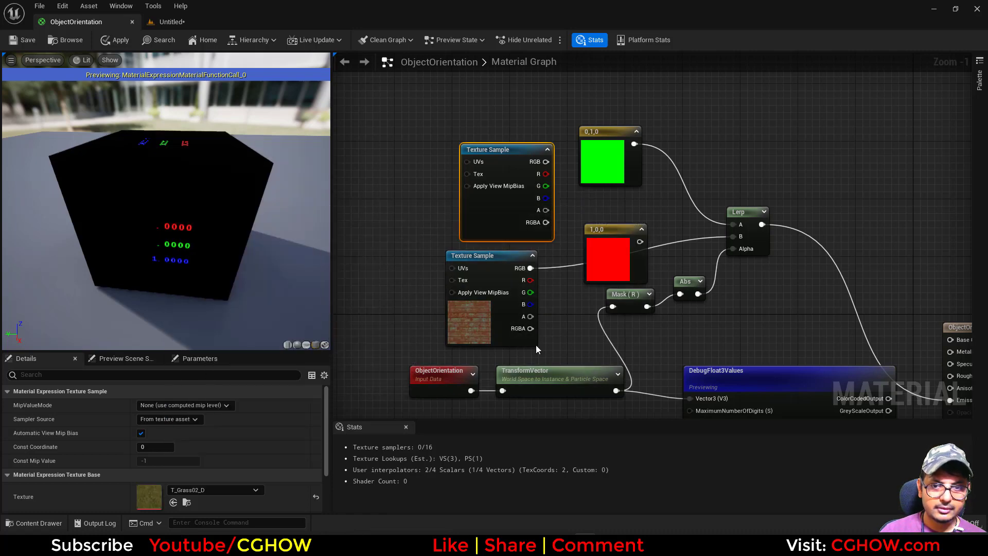
drag(546, 162, 737, 224)
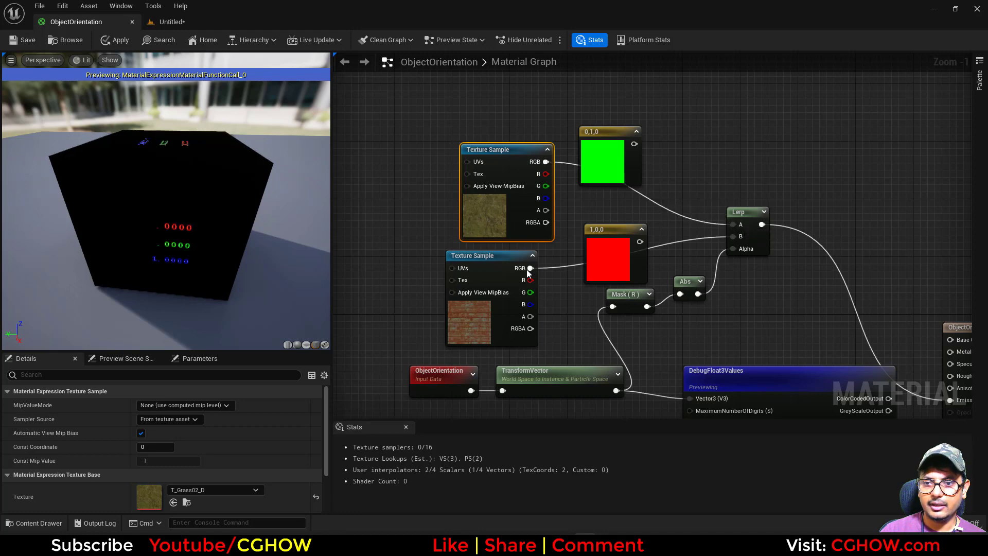
Step: Save the material and inspect the grass and brick blend on the foliage meshes in the level
click(21, 40)
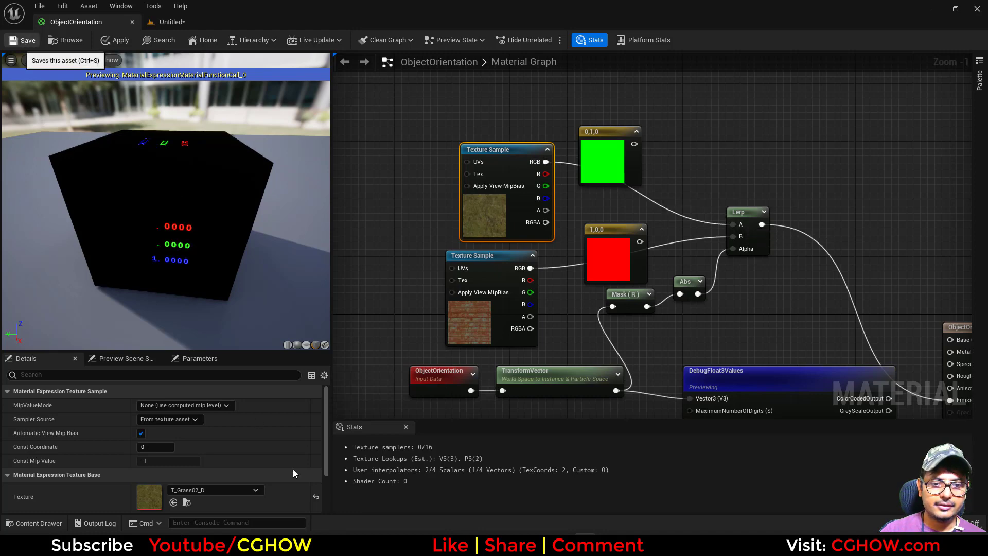
click(175, 21)
right_drag(360, 316, 368, 273)
scroll(400, 348, up, 8)
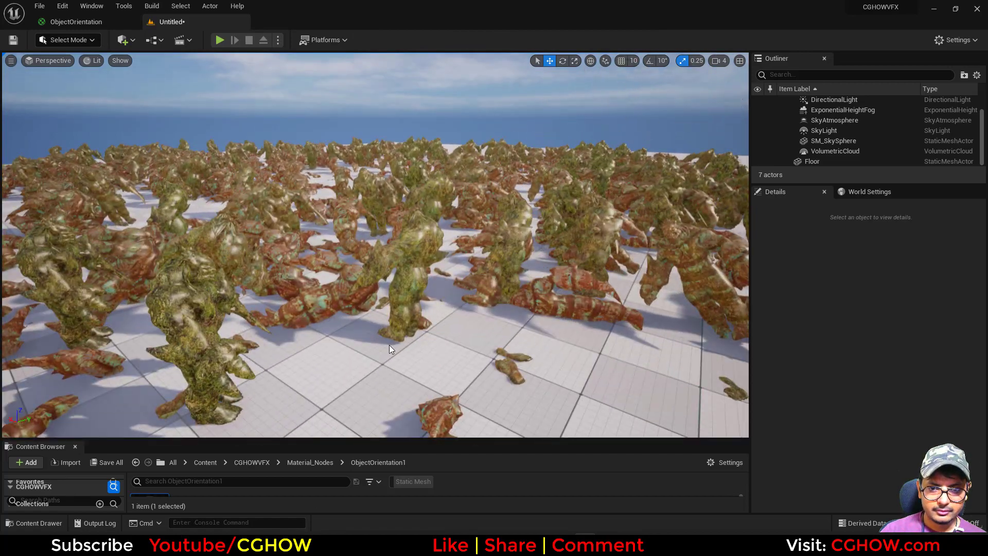
right_drag(390, 349, 473, 349)
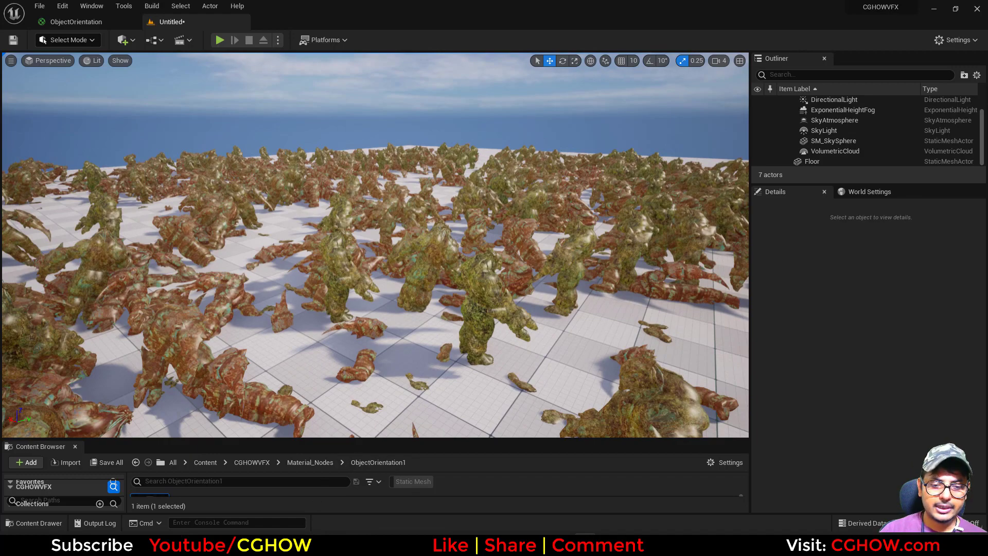